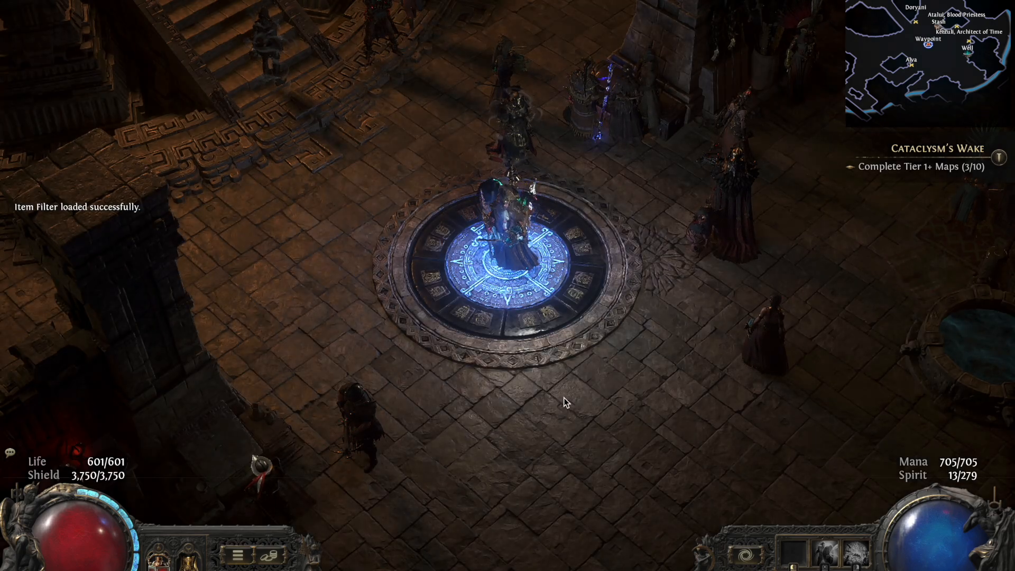
Open the stash in town and inspect the equipped body armour and helmet
click(614, 103)
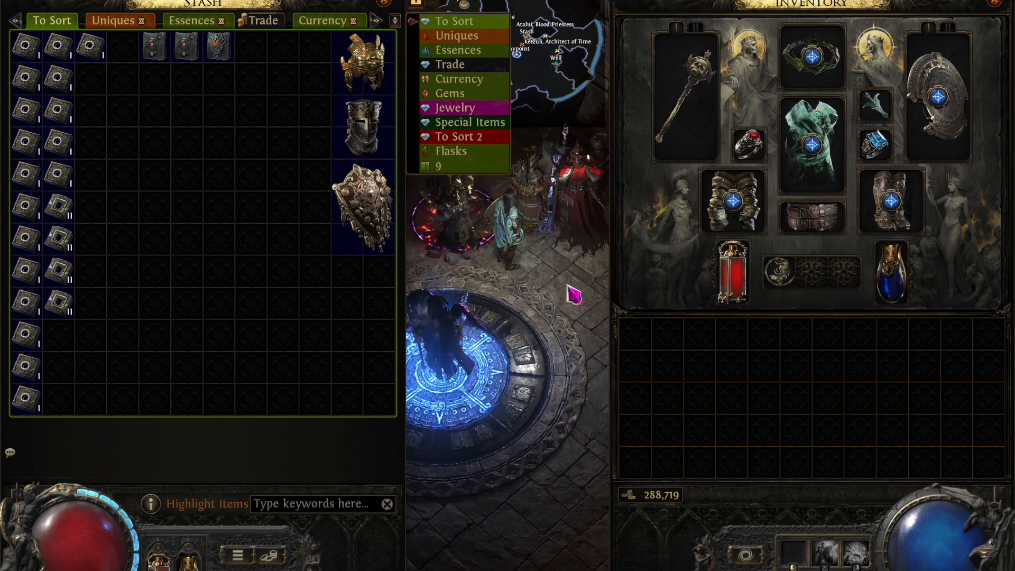
mouse_move(814, 135)
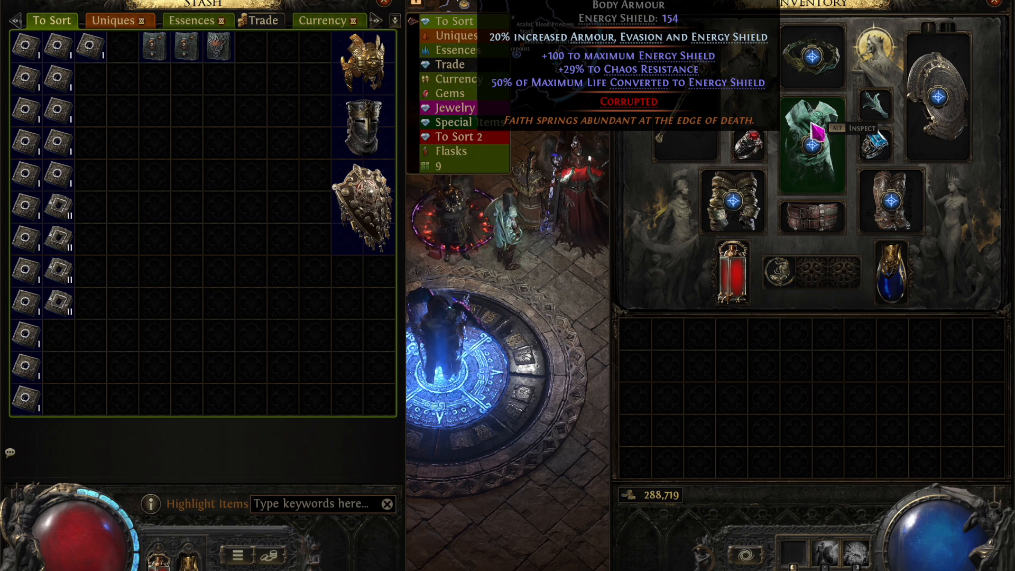
mouse_move(814, 59)
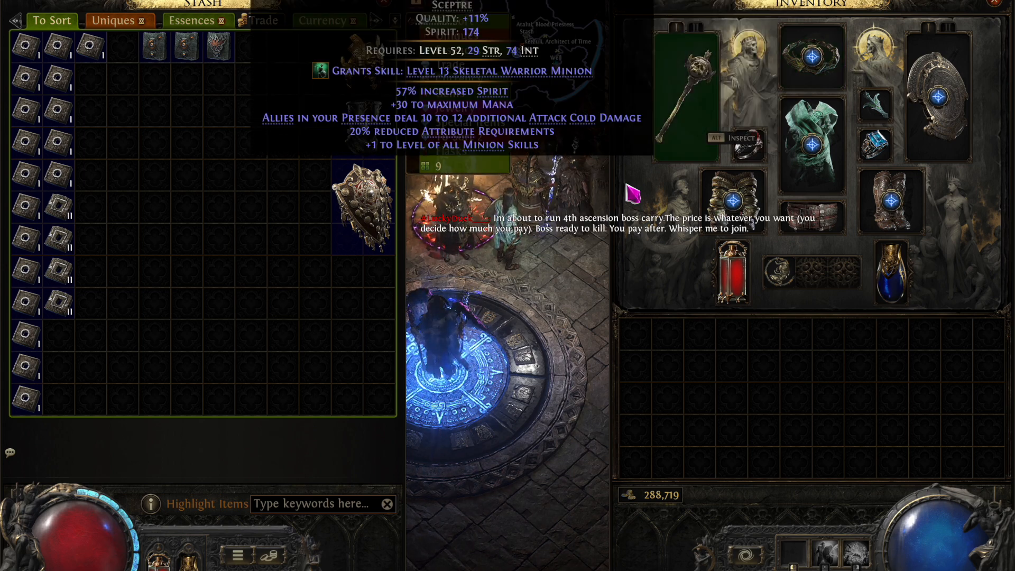
Open the character sheet alongside the inventory and inspect the equipped sceptre, gloves, belt and shield
key(c)
key(i)
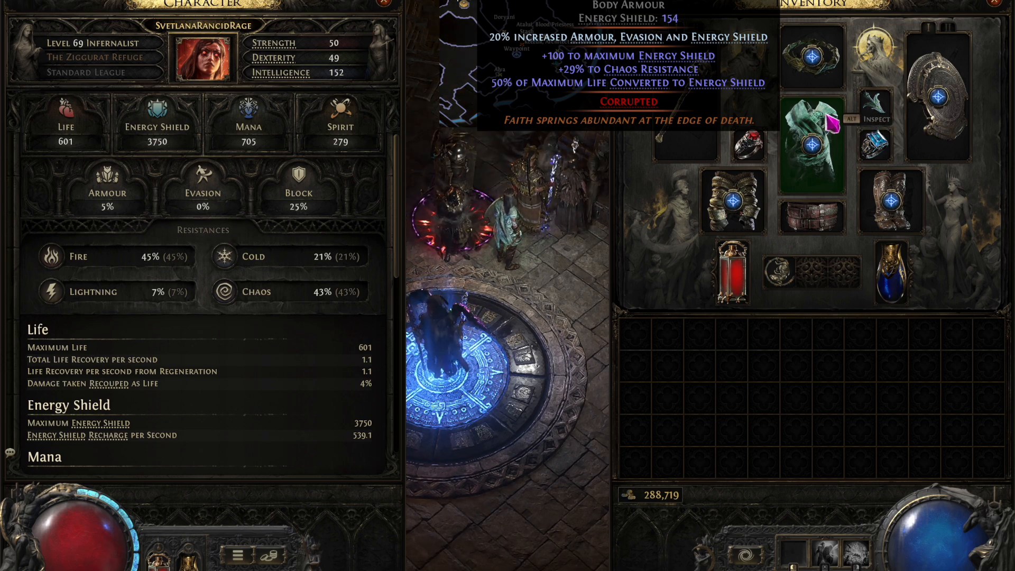
mouse_move(667, 126)
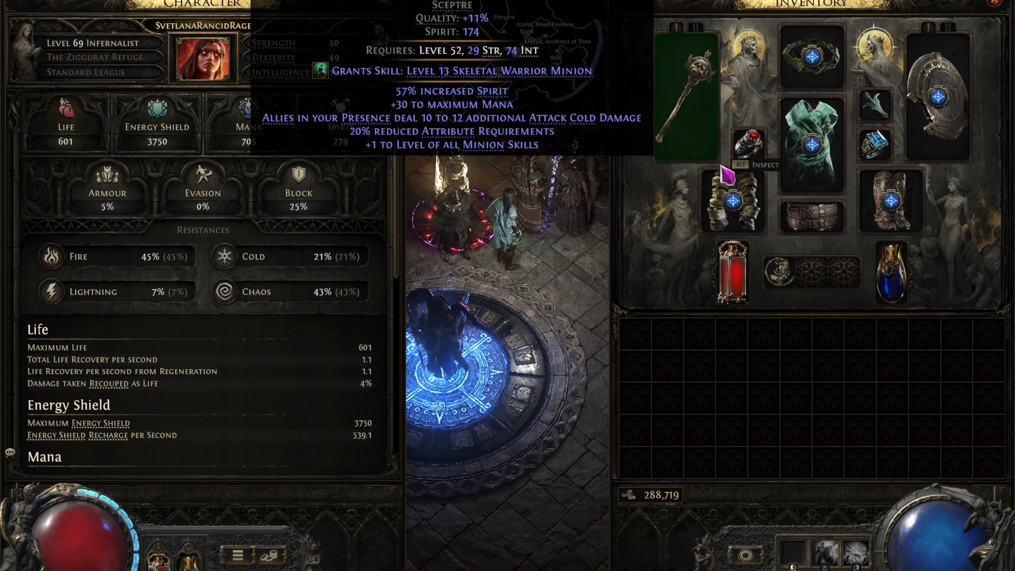
mouse_move(750, 193)
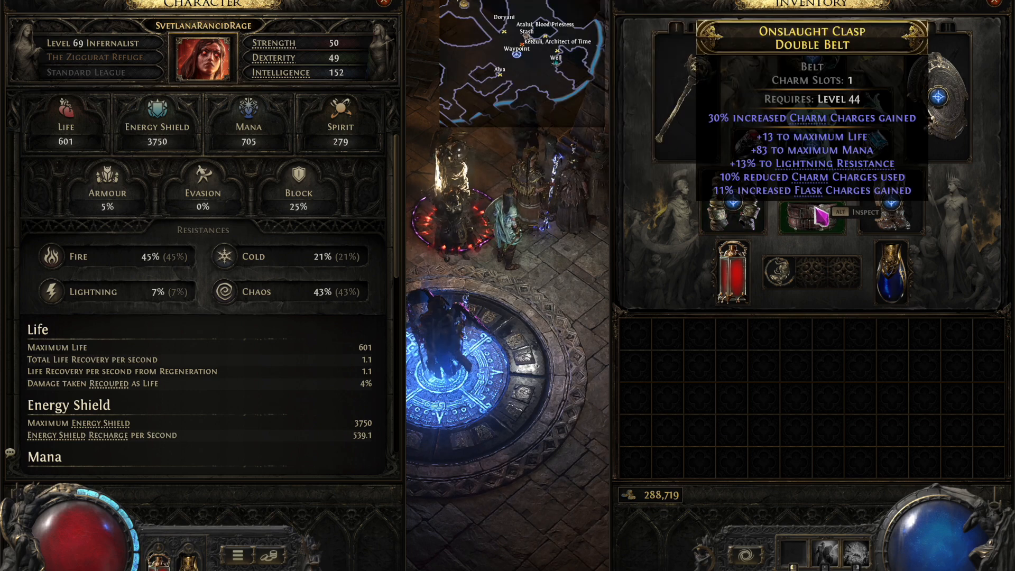
mouse_move(940, 110)
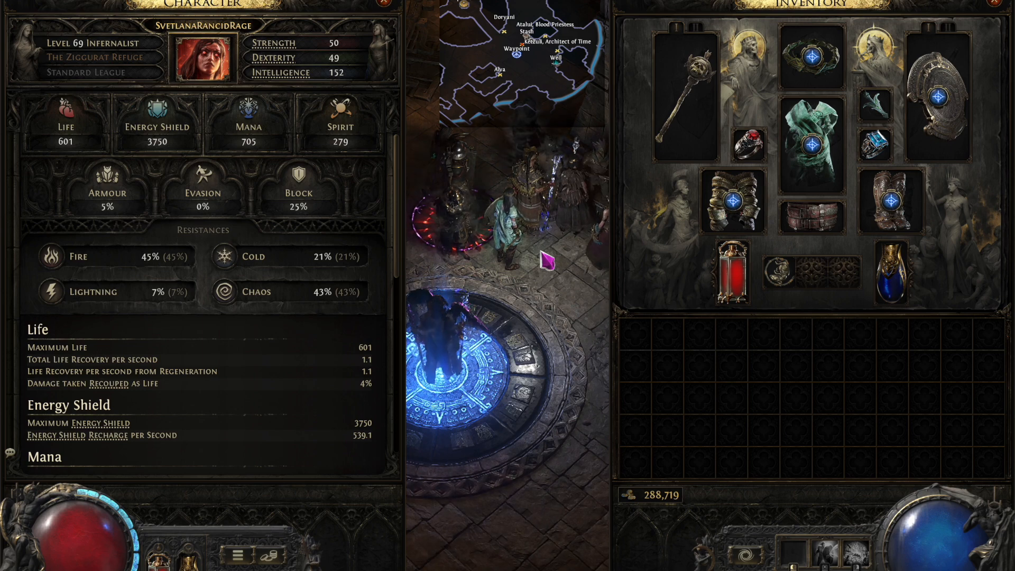
Switch to Google AI Studio, clear the failed chat and start a new Gemini stream sharing the entire screen
key(super+Tab)
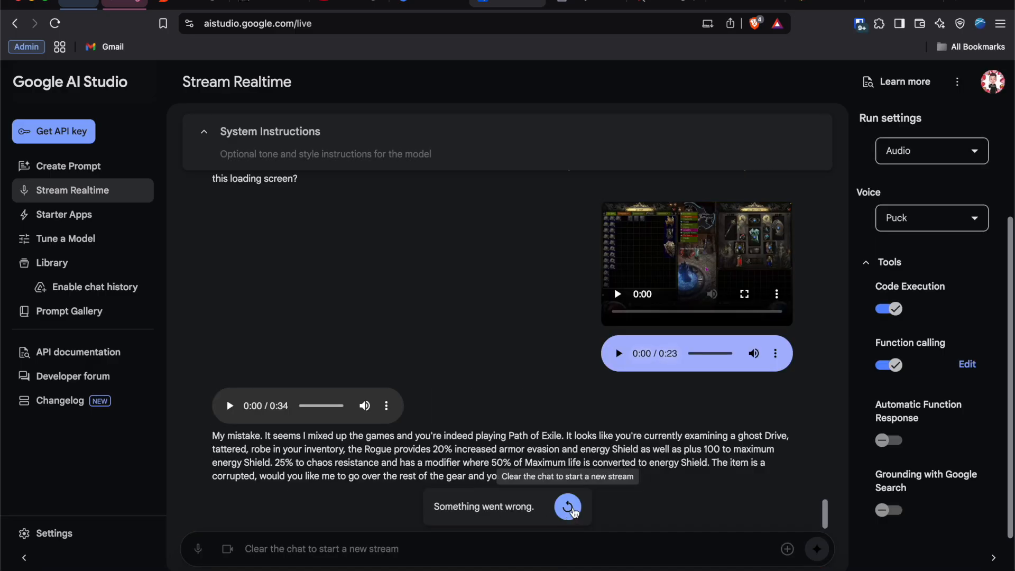
click(568, 507)
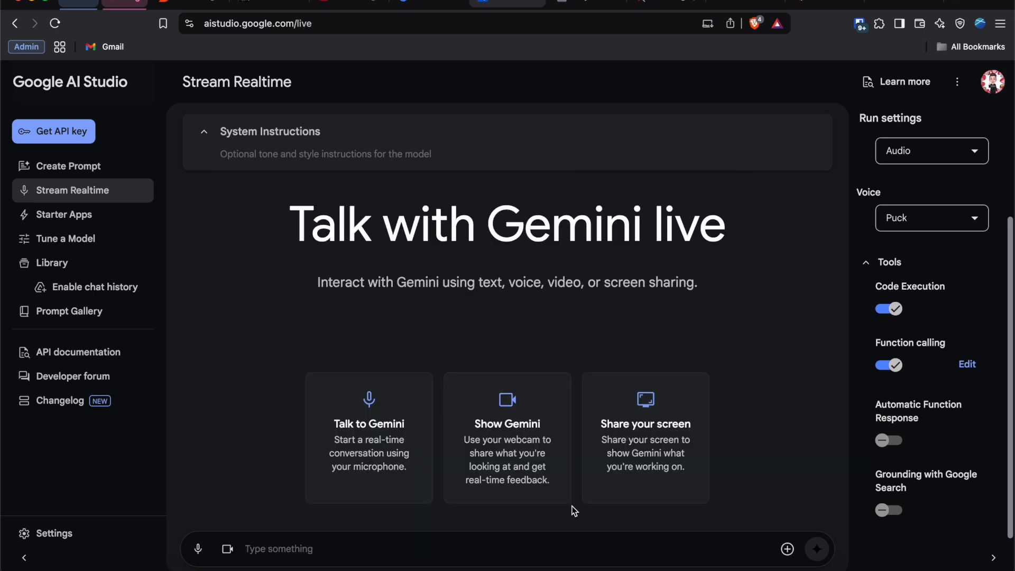
click(613, 449)
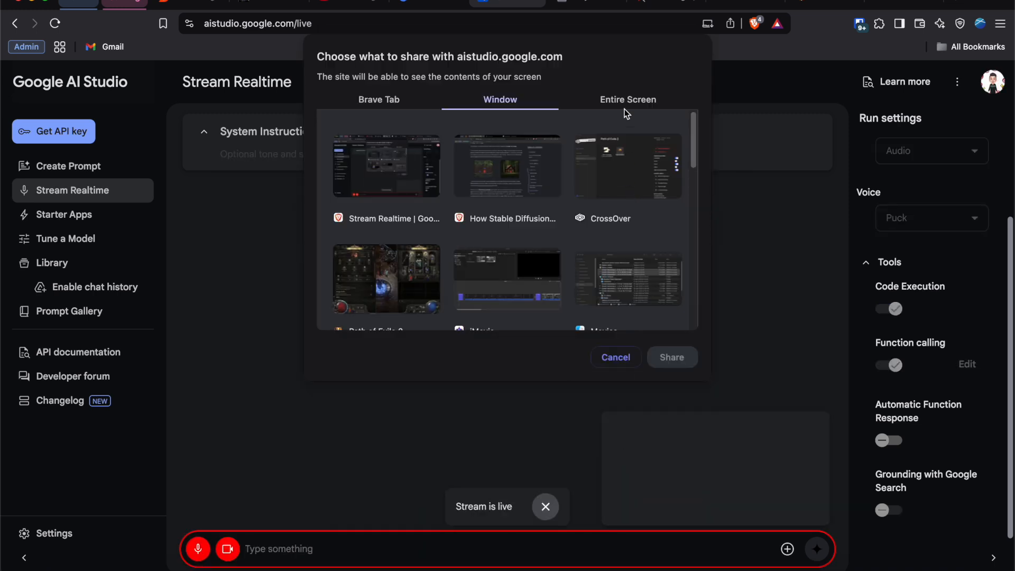
click(623, 101)
click(459, 188)
click(671, 357)
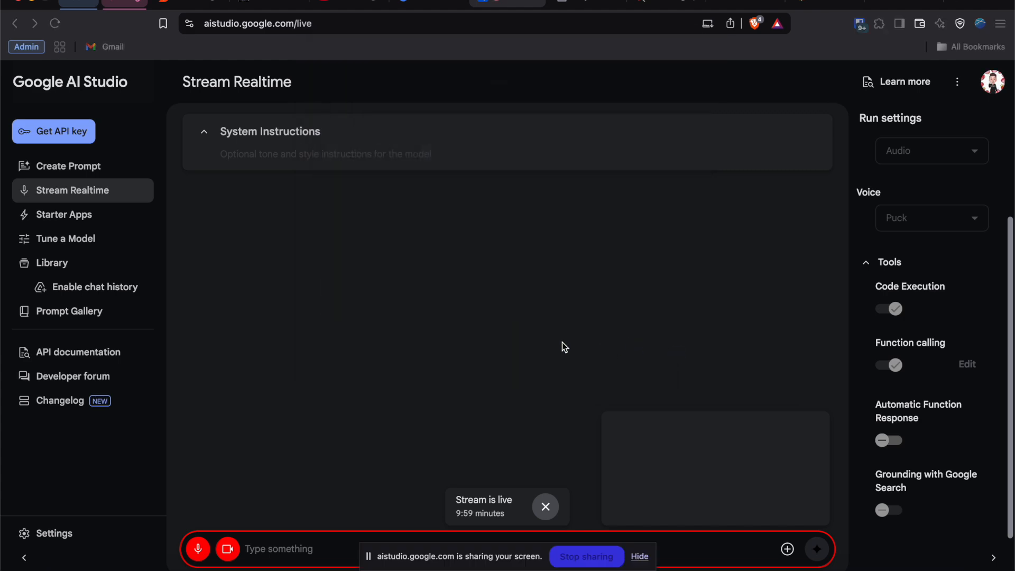
Switch back to Path of Exile 2 and inspect the equipped sceptre
key(super+Tab)
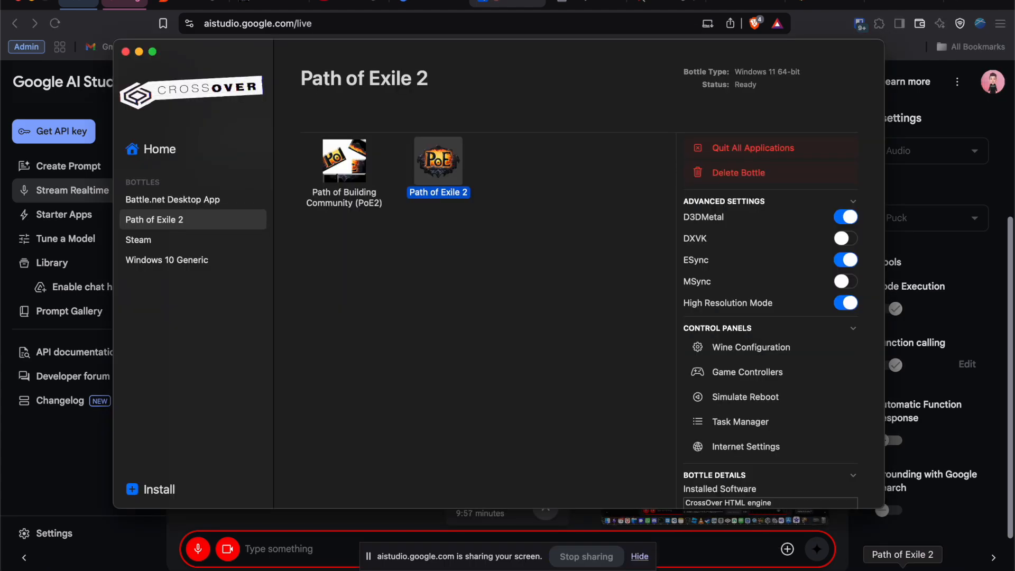
click(902, 570)
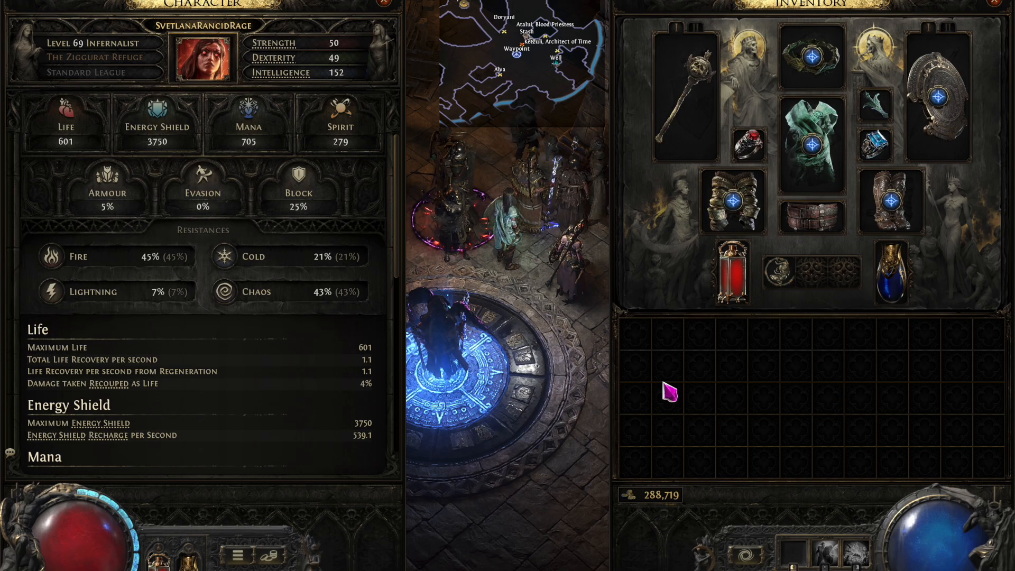
mouse_move(678, 111)
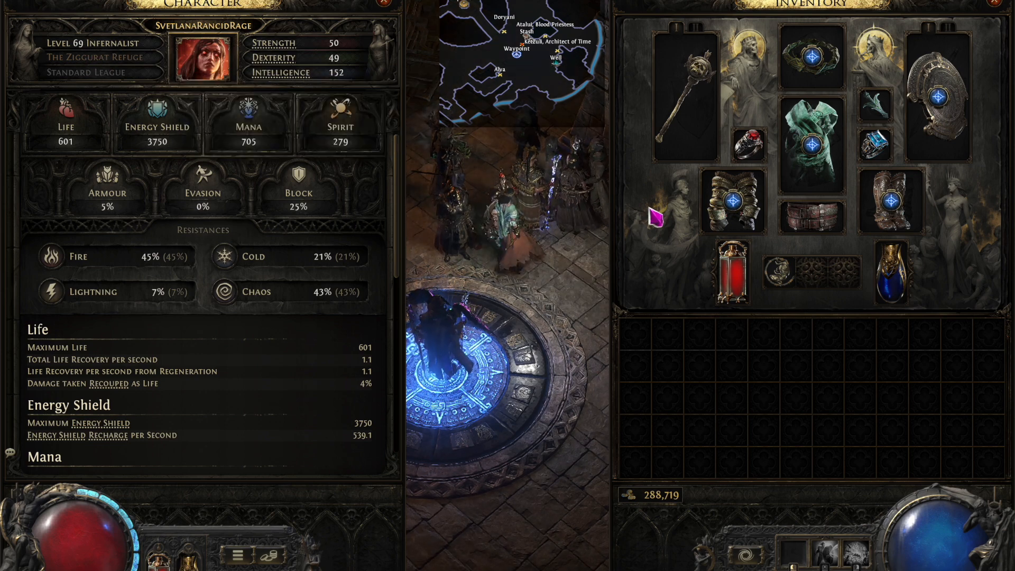
Open stash tab 9 and move the Vortex Fist gloves into the inventory
click(572, 154)
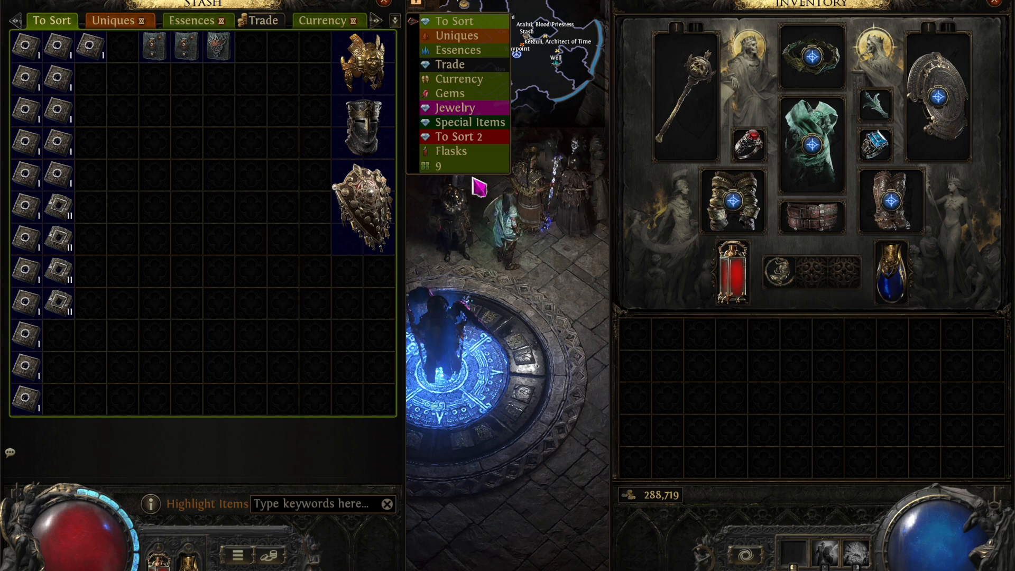
click(460, 167)
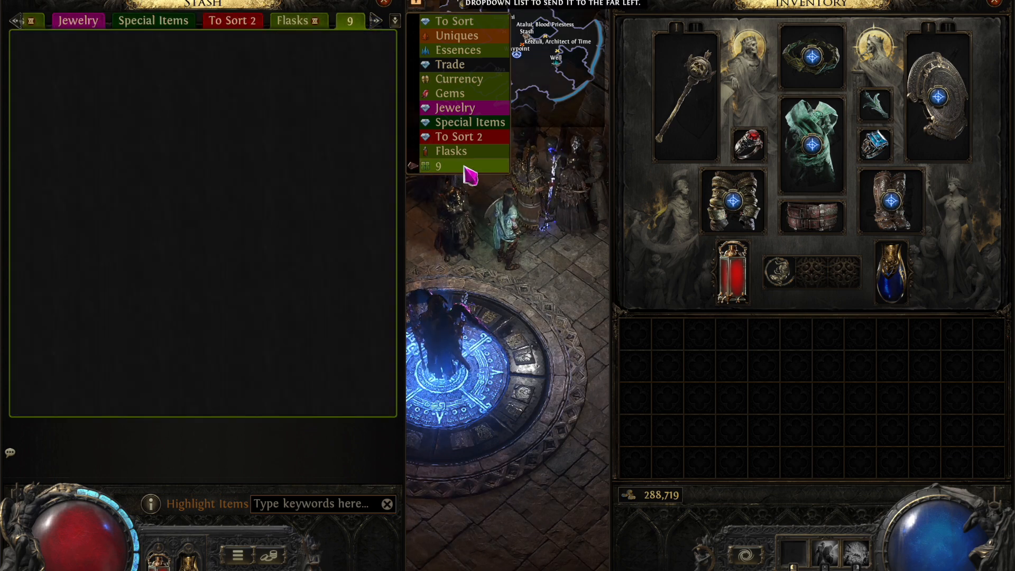
mouse_move(385, 339)
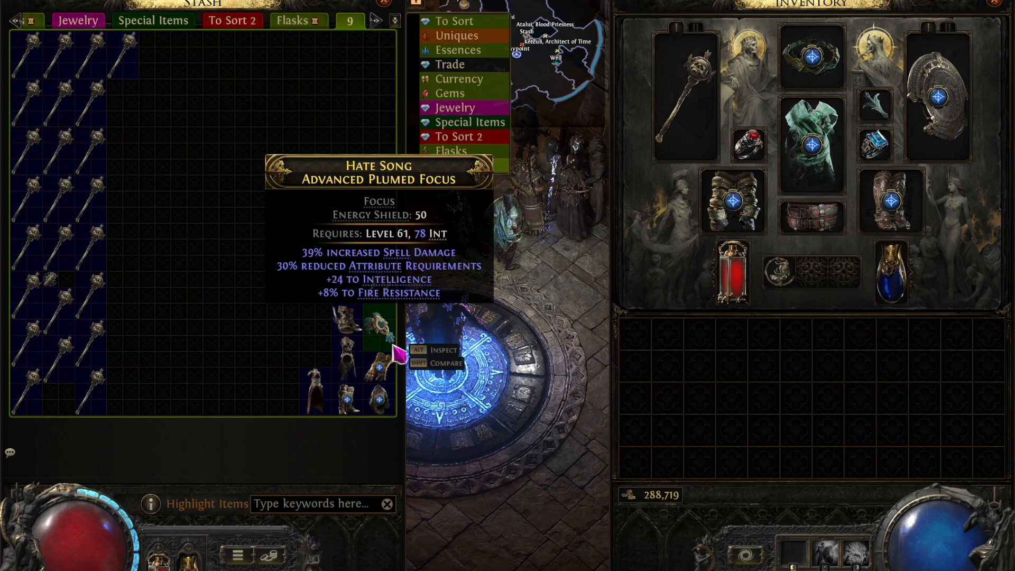
mouse_move(386, 370)
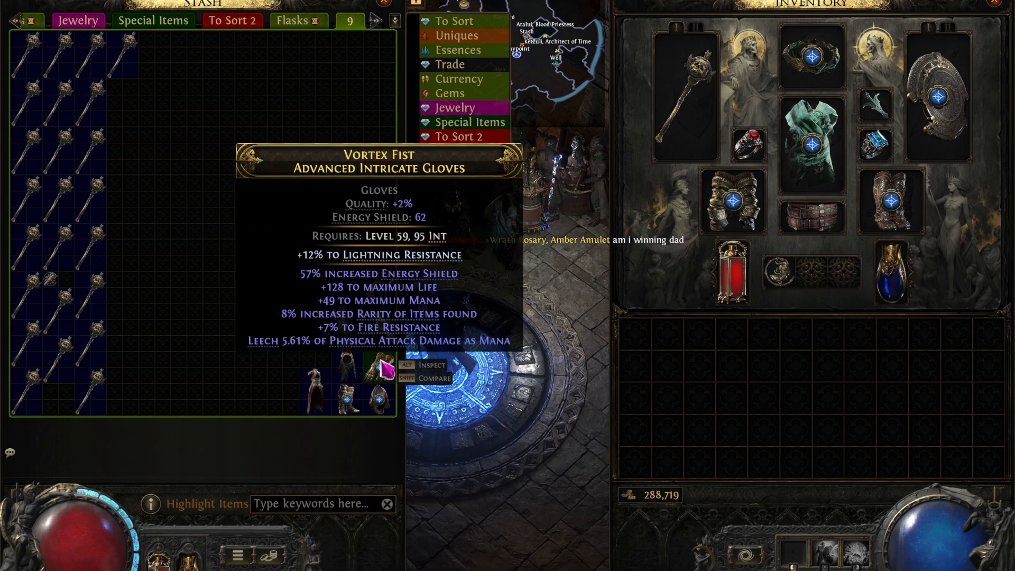
ctrl+click(382, 368)
mouse_move(703, 342)
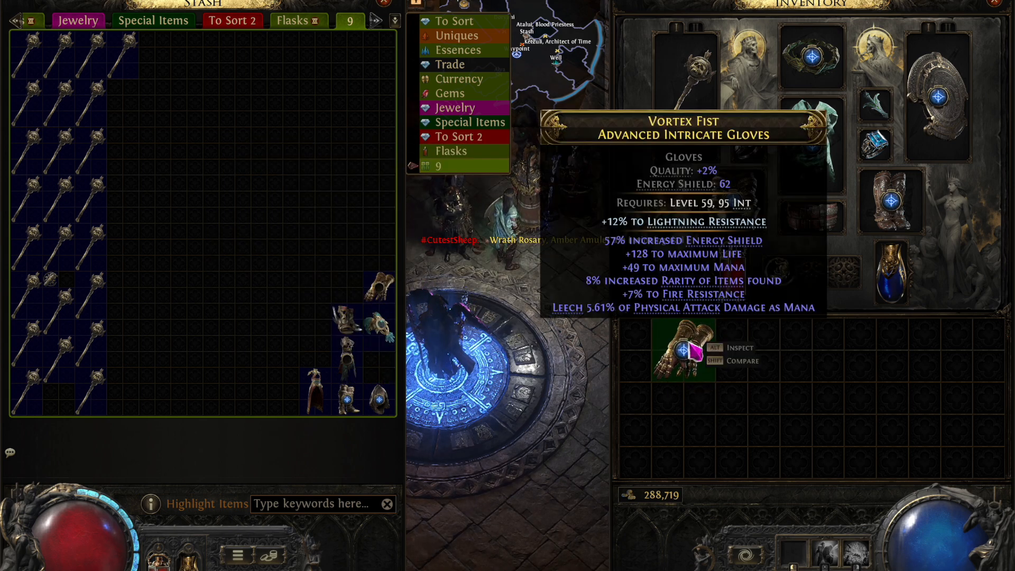
Compare the Vortex Fist gloves with the equipped Vengeance Nails and show the character sheet beside them
key(shift)
key(shift)
key(shift)
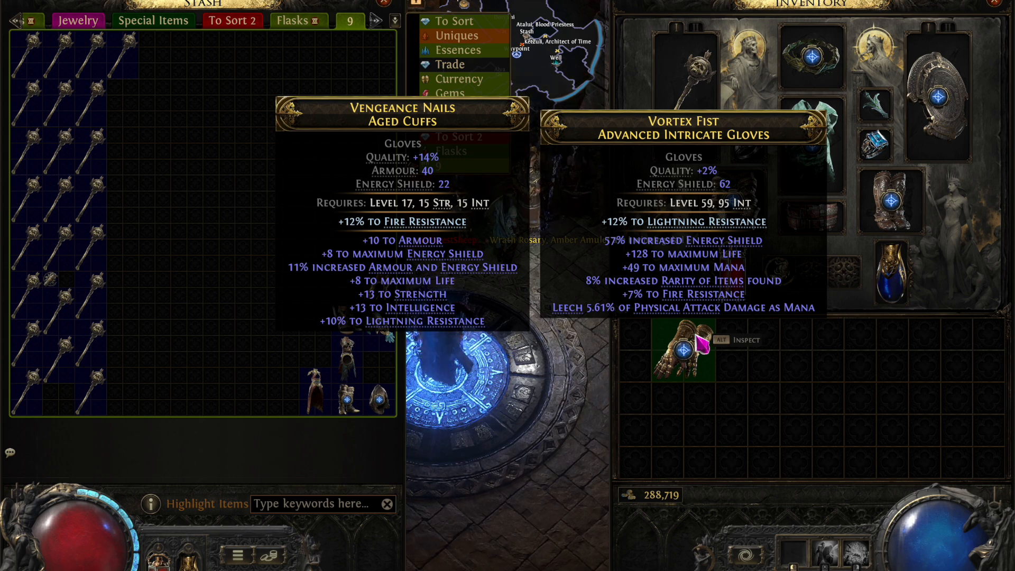
key(c)
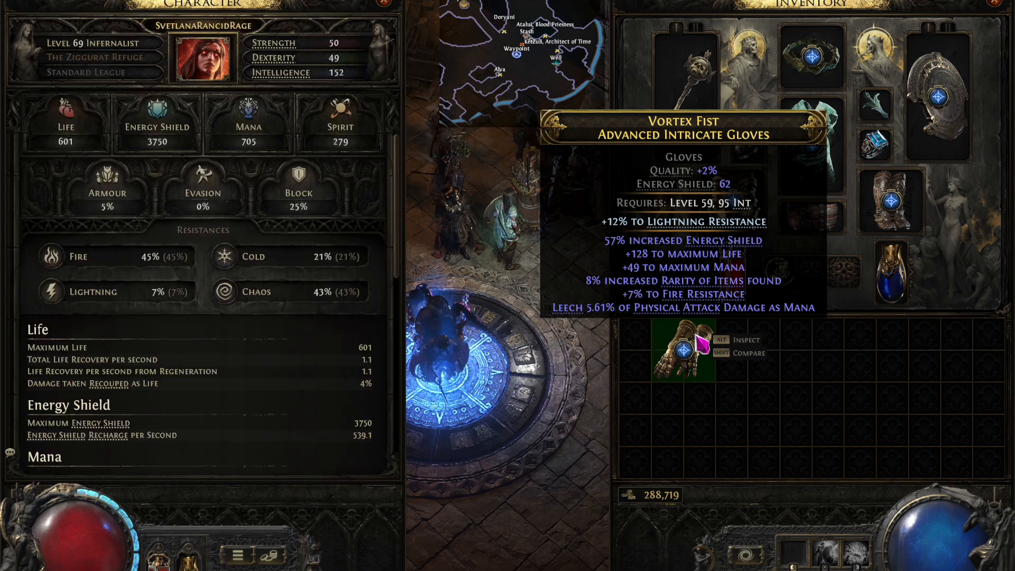
key(shift)
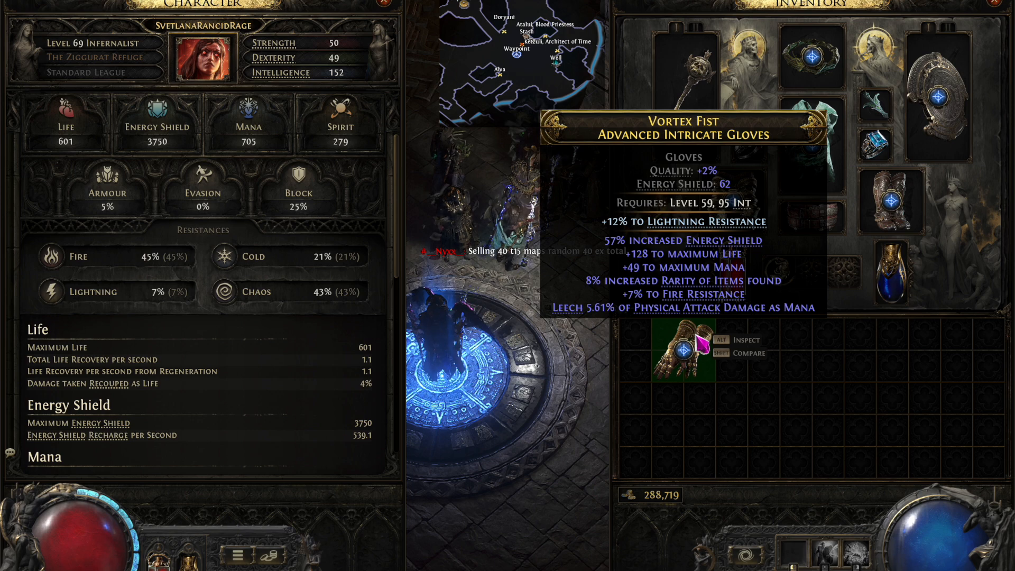
key(shift)
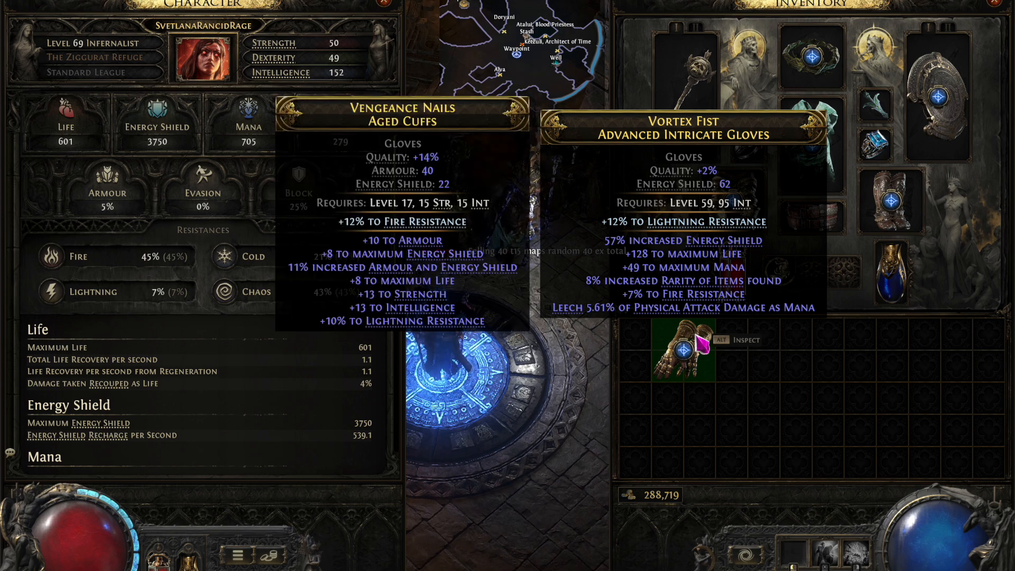
Try the Vortex Fist gloves in place of the equipped Vengeance Nails and return them to the inventory
click(696, 335)
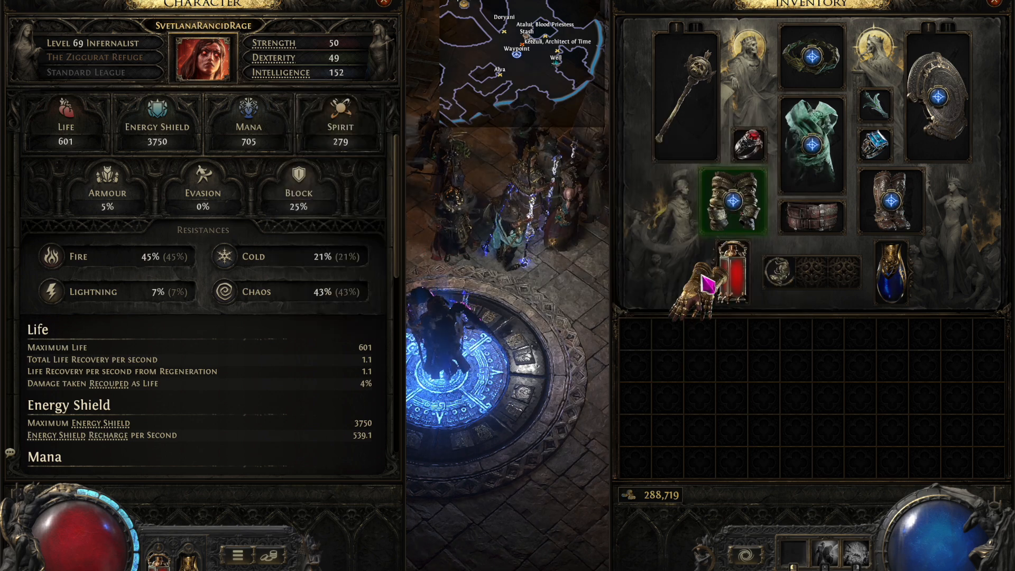
click(742, 210)
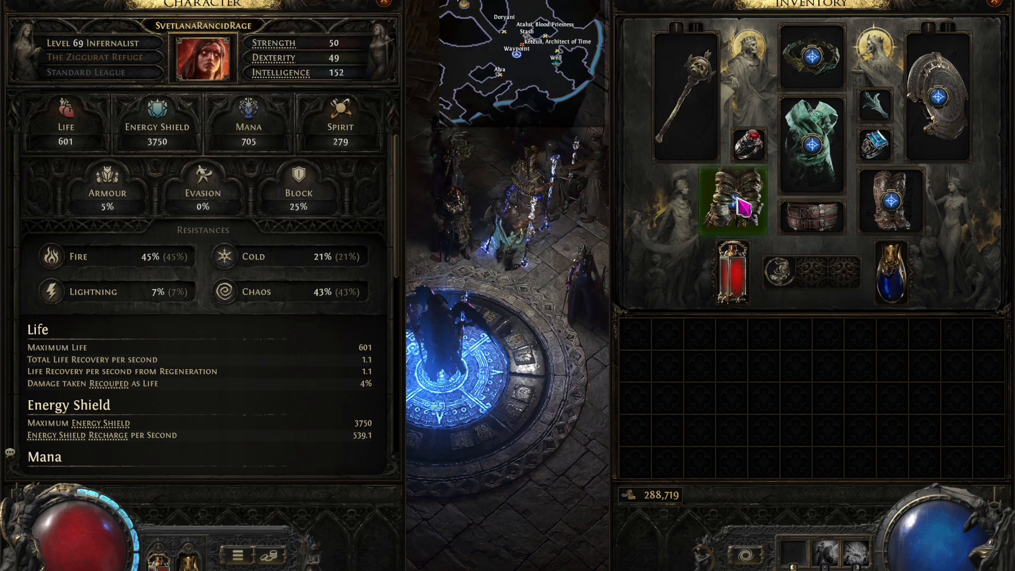
click(743, 210)
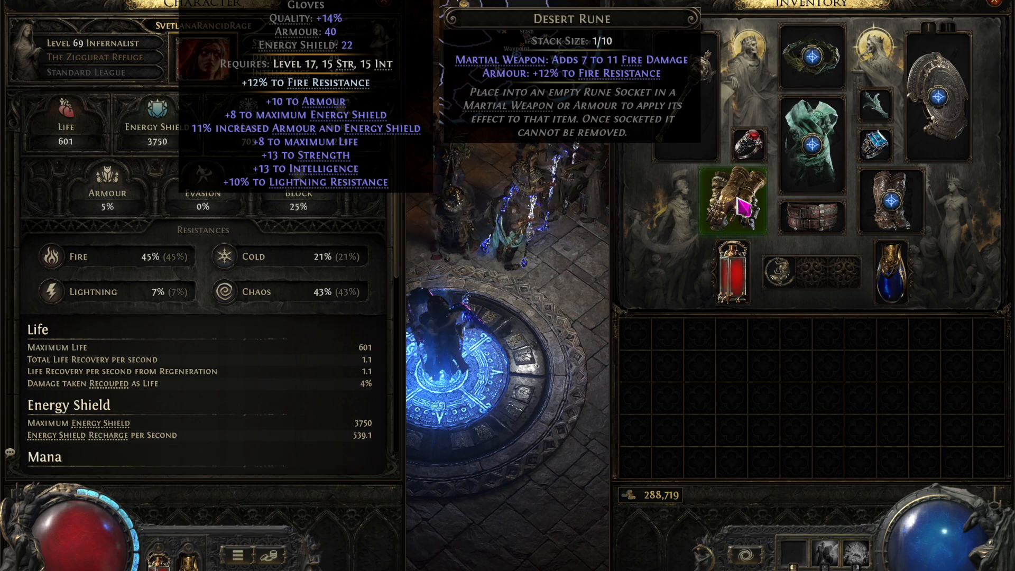
click(742, 210)
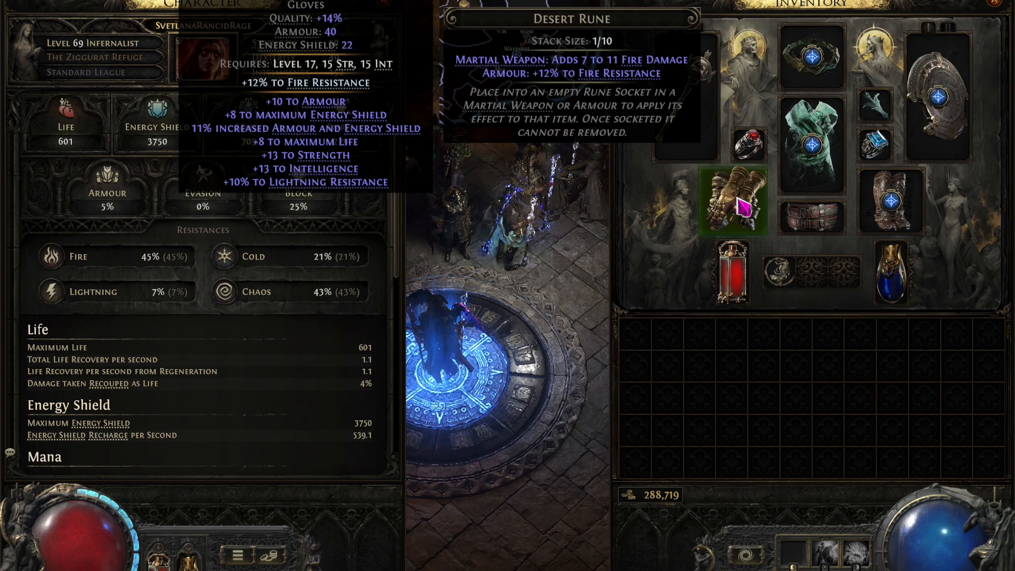
click(742, 206)
click(688, 377)
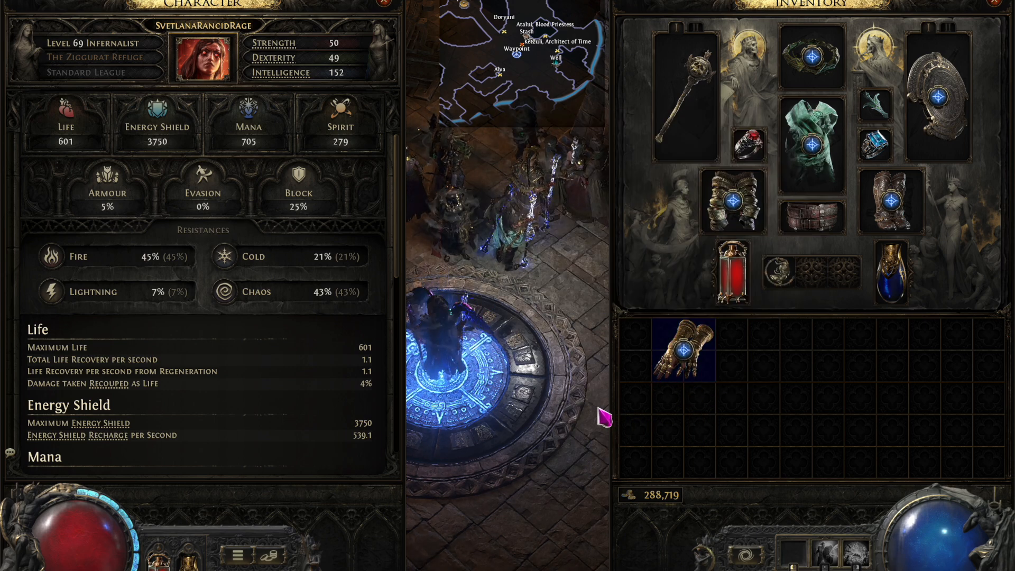
Switch to Google AI Studio and start a new Gemini stream sharing the graphai README.md editor window
key(super+Tab)
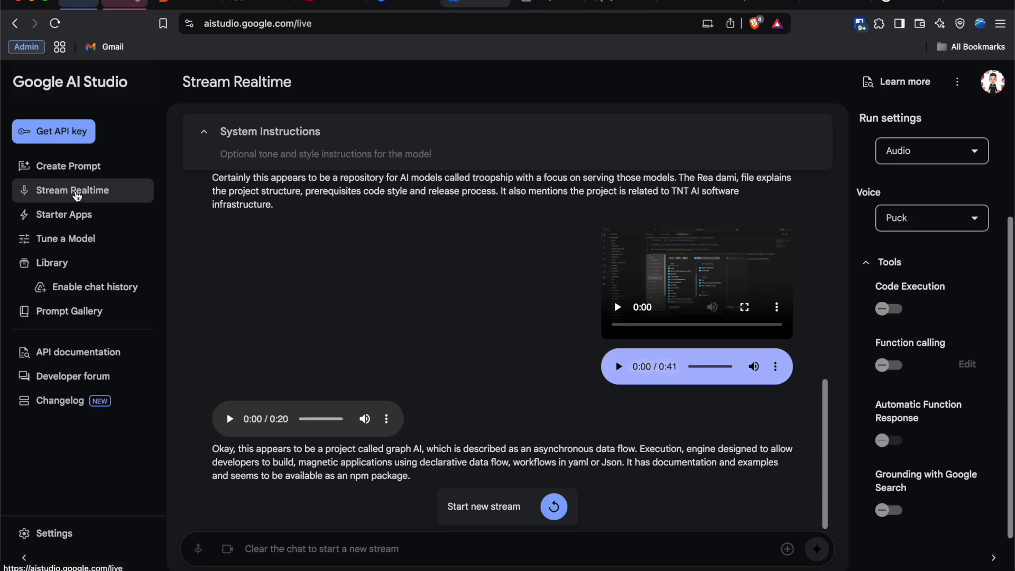
click(557, 510)
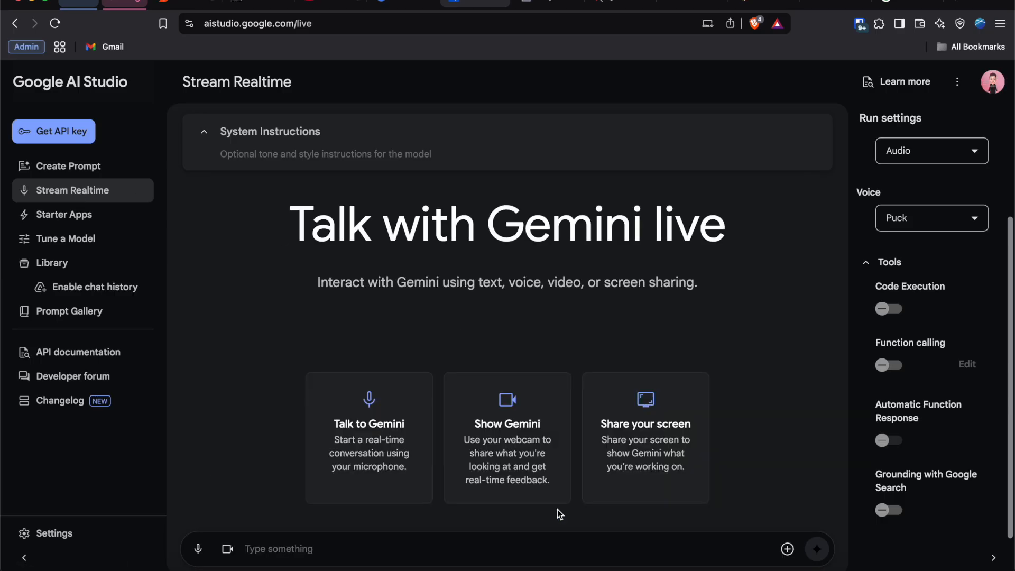
click(634, 454)
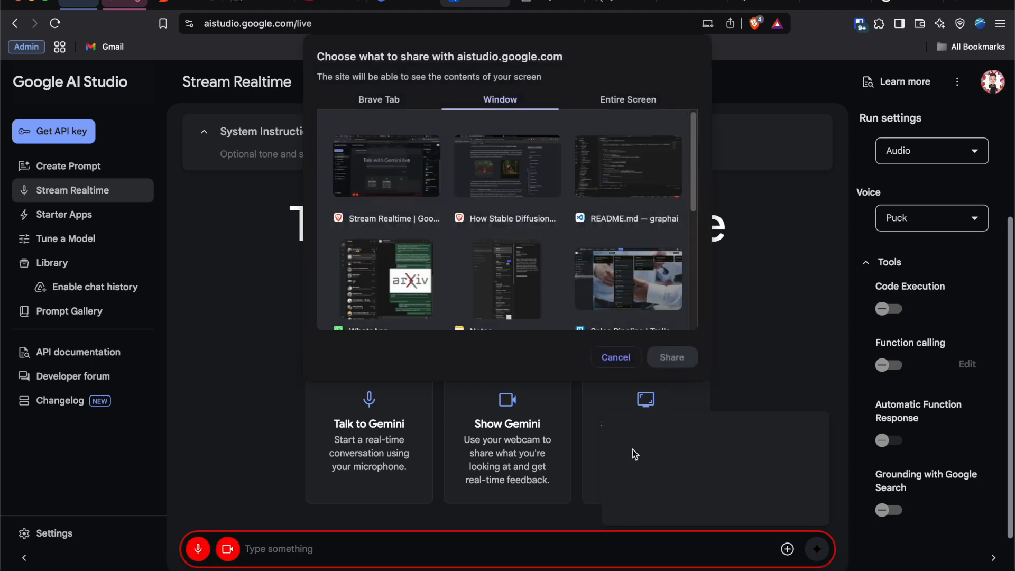
click(635, 207)
click(680, 357)
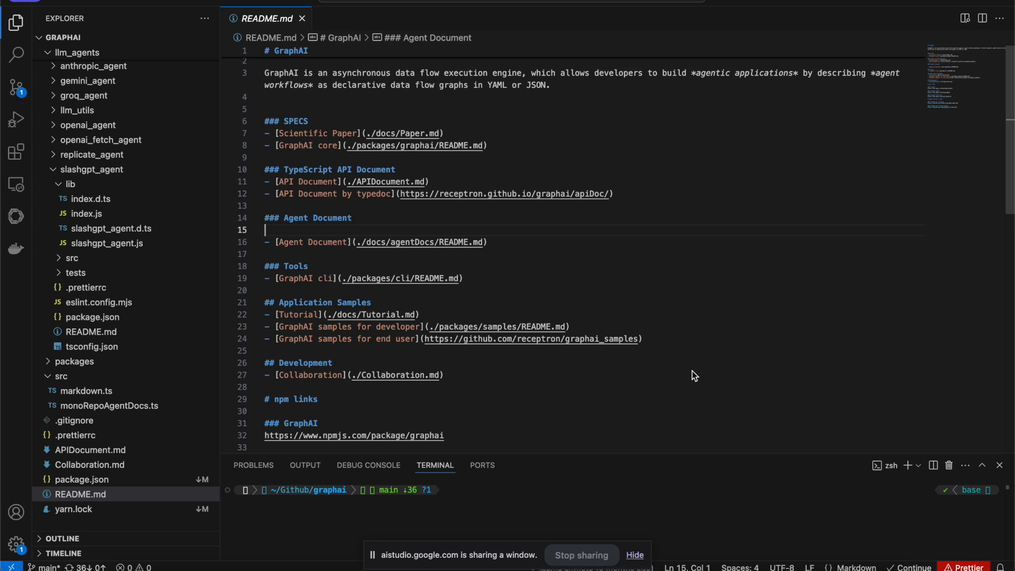
Raise the volume, look through the GraphAI README and collapse the slashgpt_agent folder in the file tree
key(XF86AudioRaiseVolume)
key(XF86AudioRaiseVolume)
key(XF86AudioRaiseVolume)
click(654, 275)
scroll(654, 275, down, 8)
scroll(654, 274, up, 3)
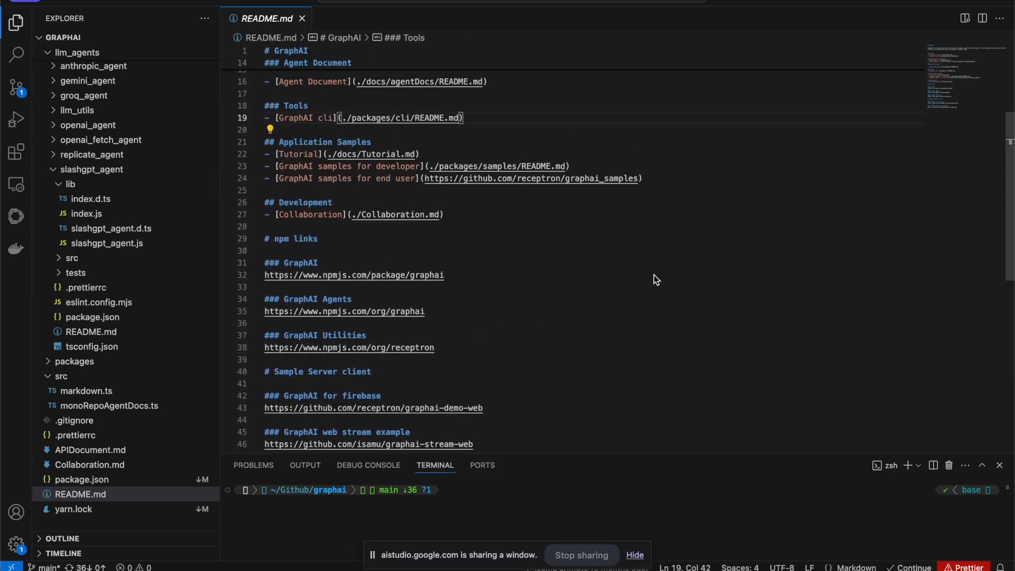
scroll(654, 275, up, 5)
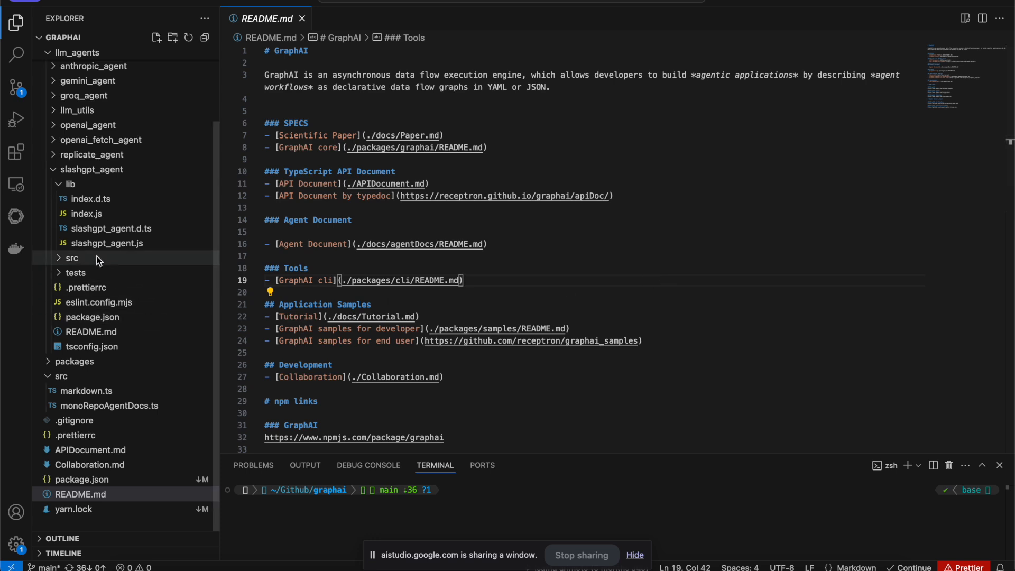
click(55, 170)
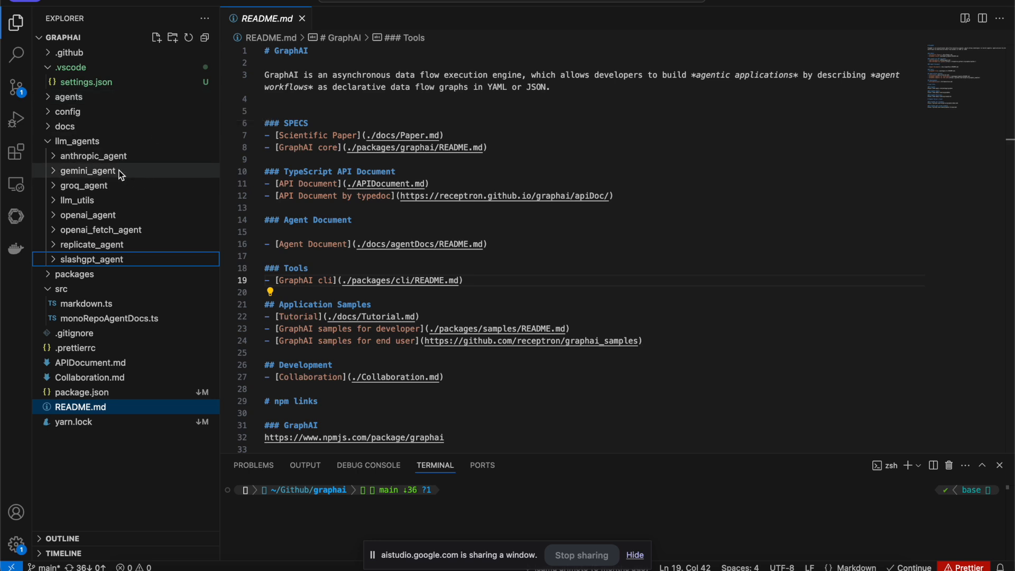
Look at tsconfig.json in the gemini_agent folder and open gemini_agent.ts from its src folder
click(88, 171)
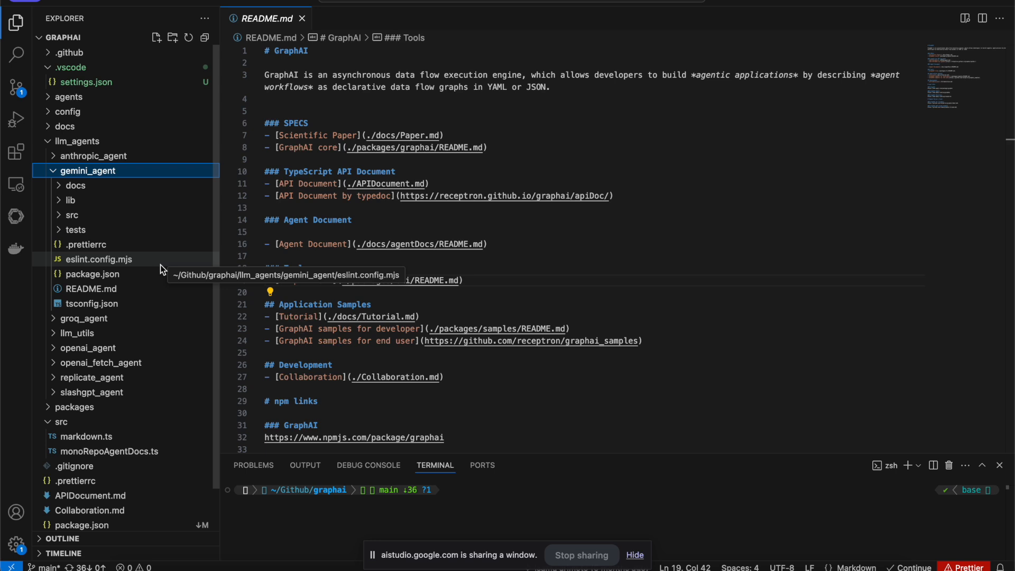
click(123, 305)
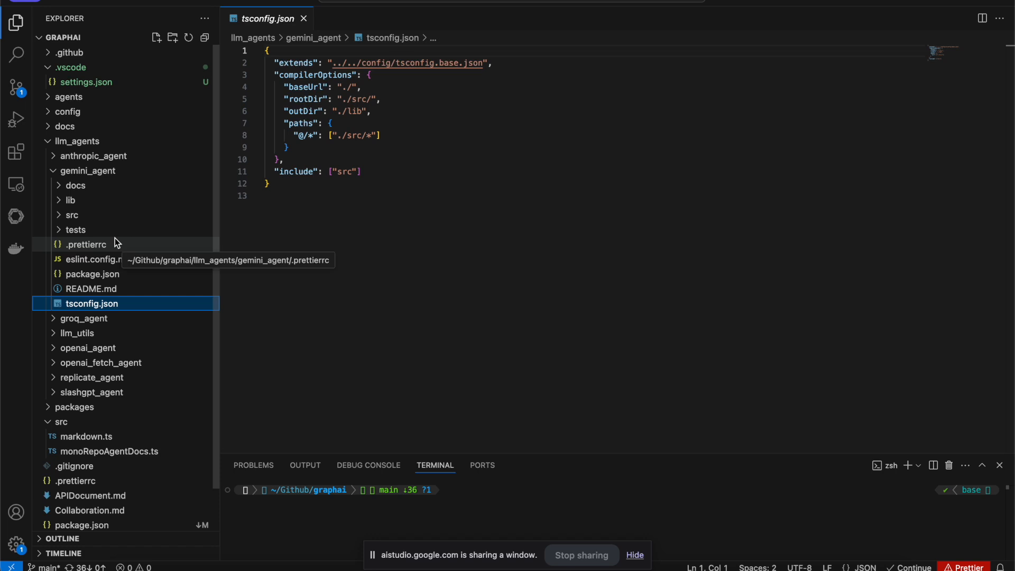
click(68, 215)
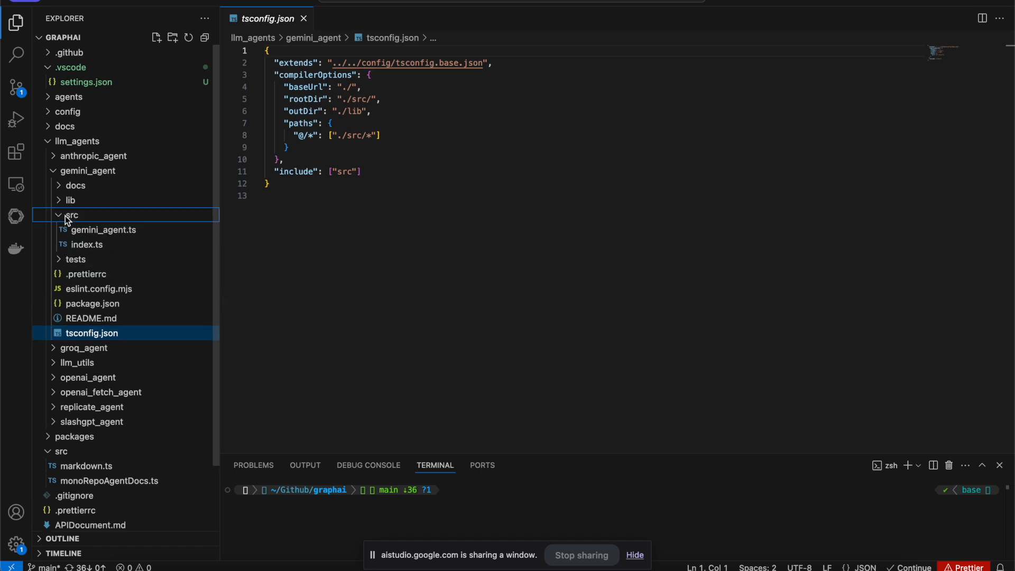
click(93, 231)
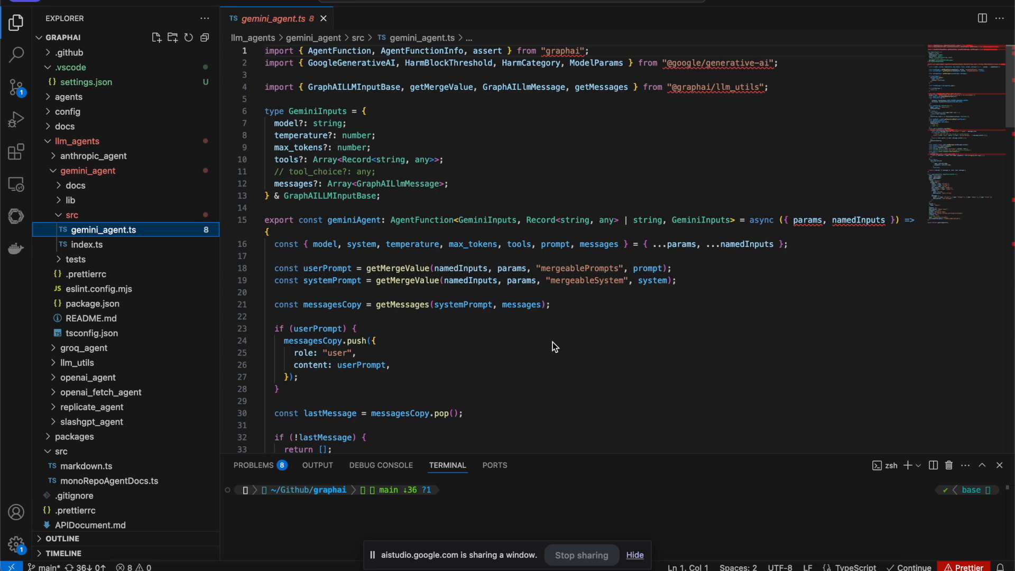
Read through gemini_agent.ts from the imports and geminiAgent function to the geminiAgentInfo definition at the end
scroll(553, 342, down, 9)
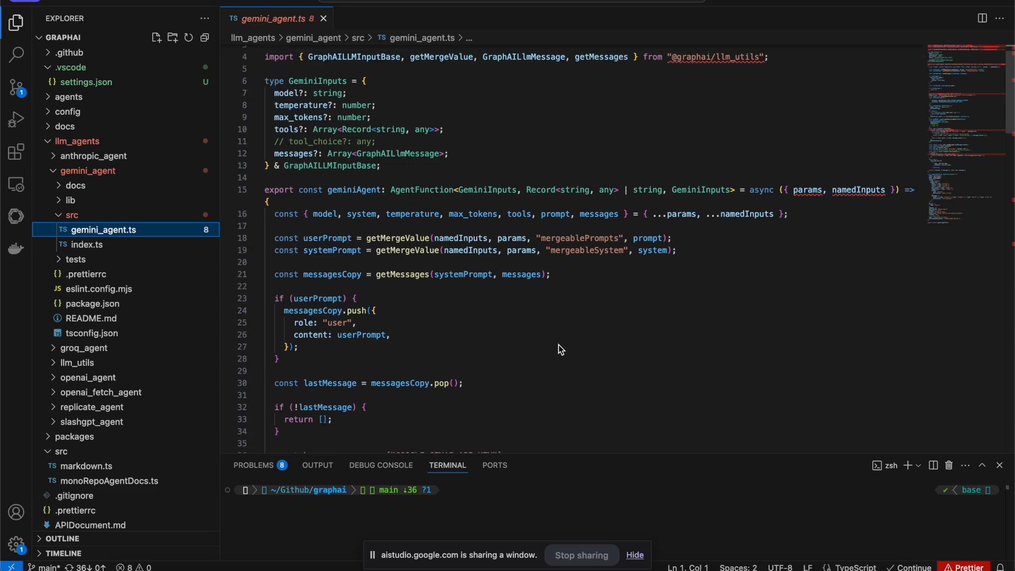
scroll(560, 349, up, 9)
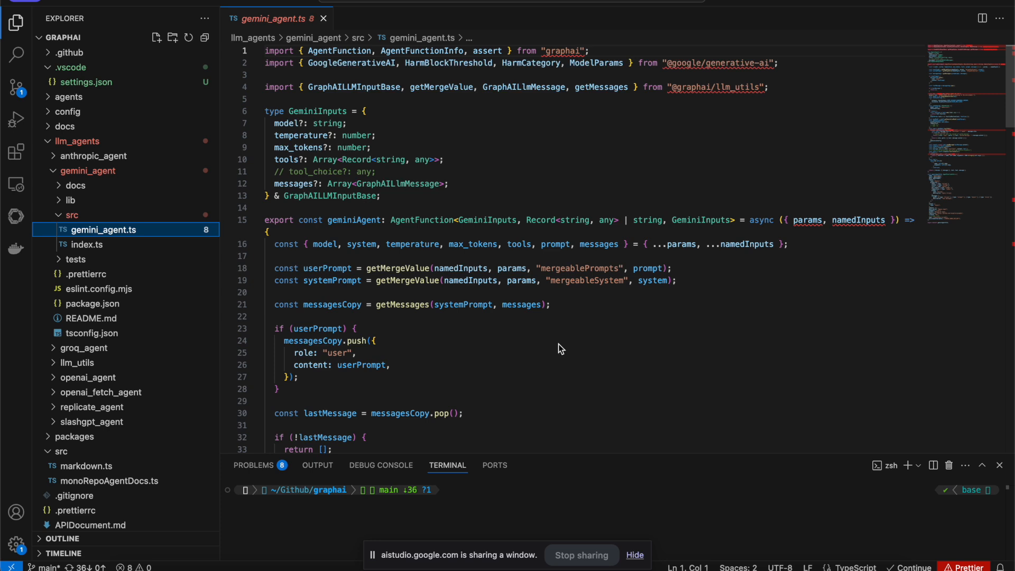
scroll(561, 349, down, 1)
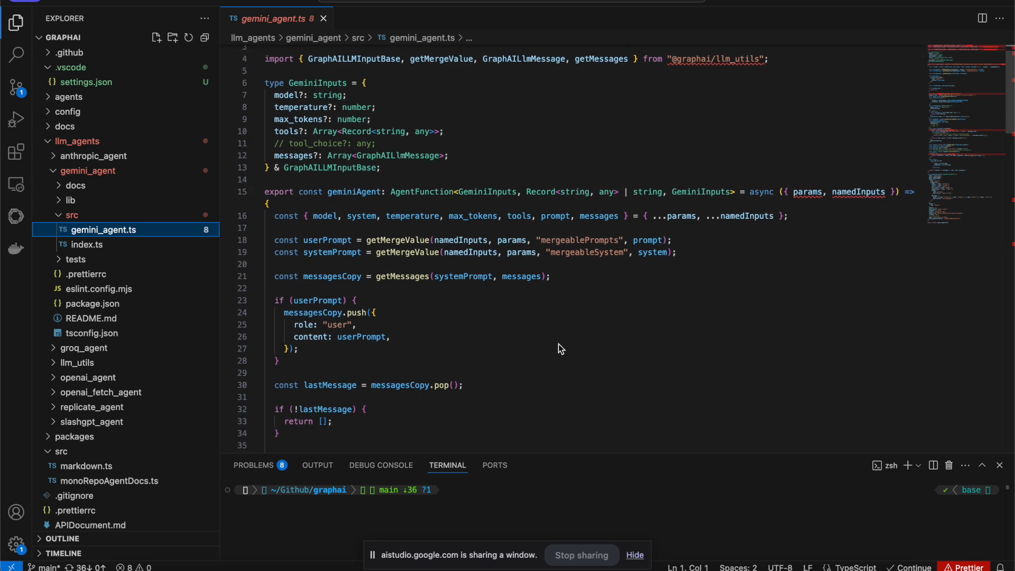
scroll(560, 349, down, 3)
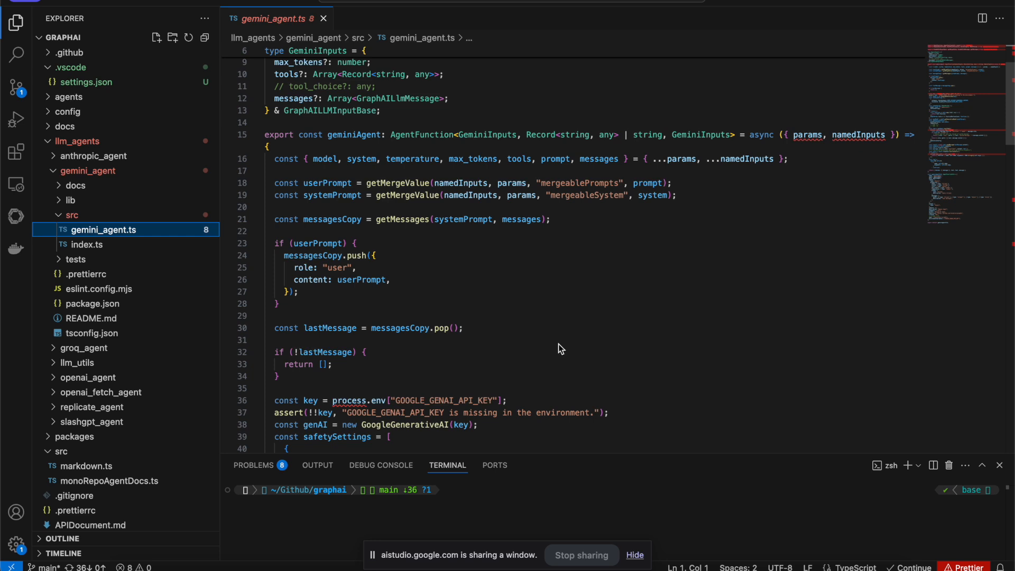
scroll(561, 350, down, 1)
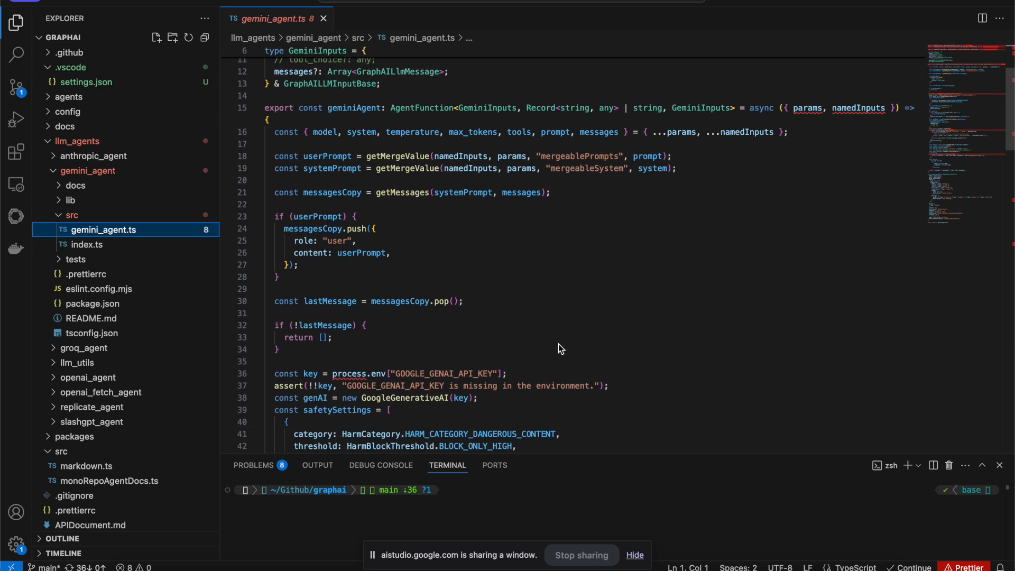
scroll(560, 349, down, 3)
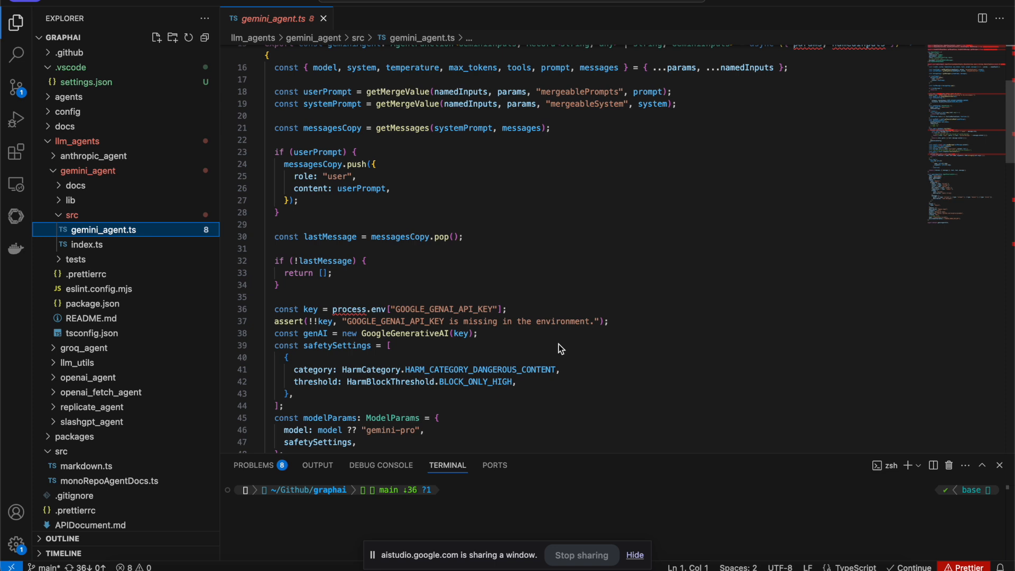
scroll(561, 349, down, 3)
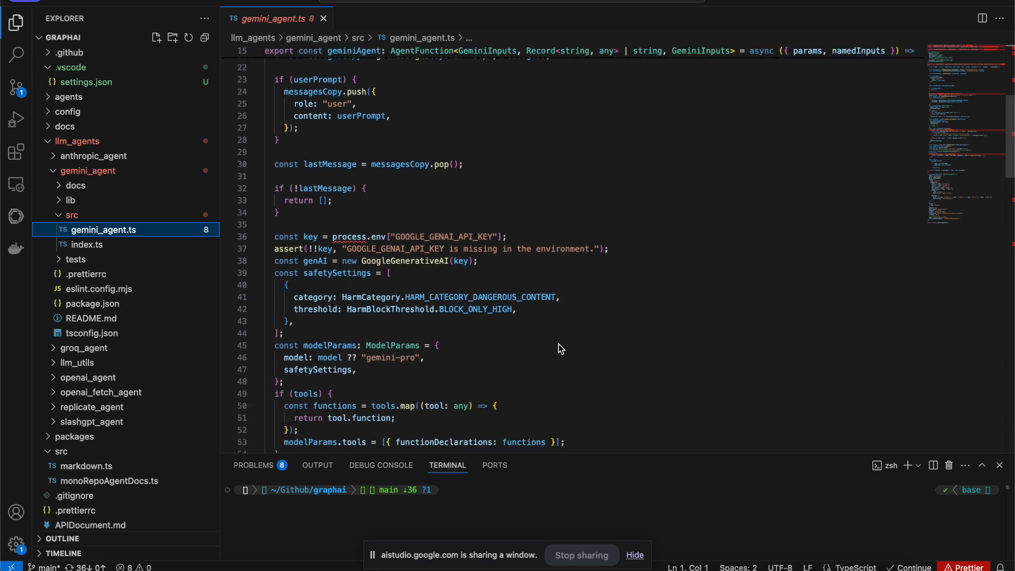
scroll(559, 346, down, 3)
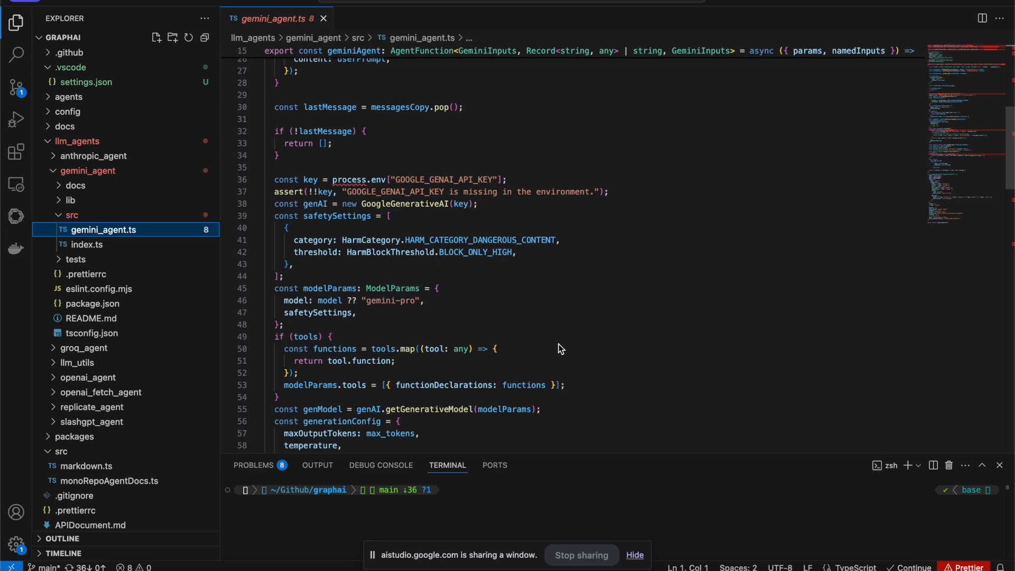
scroll(560, 349, down, 8)
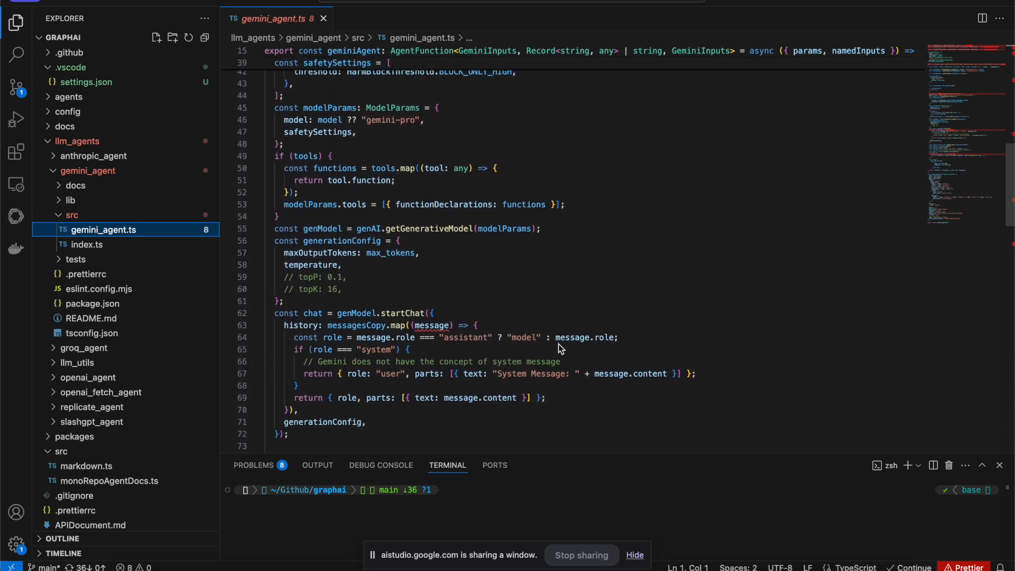
scroll(558, 344, down, 9)
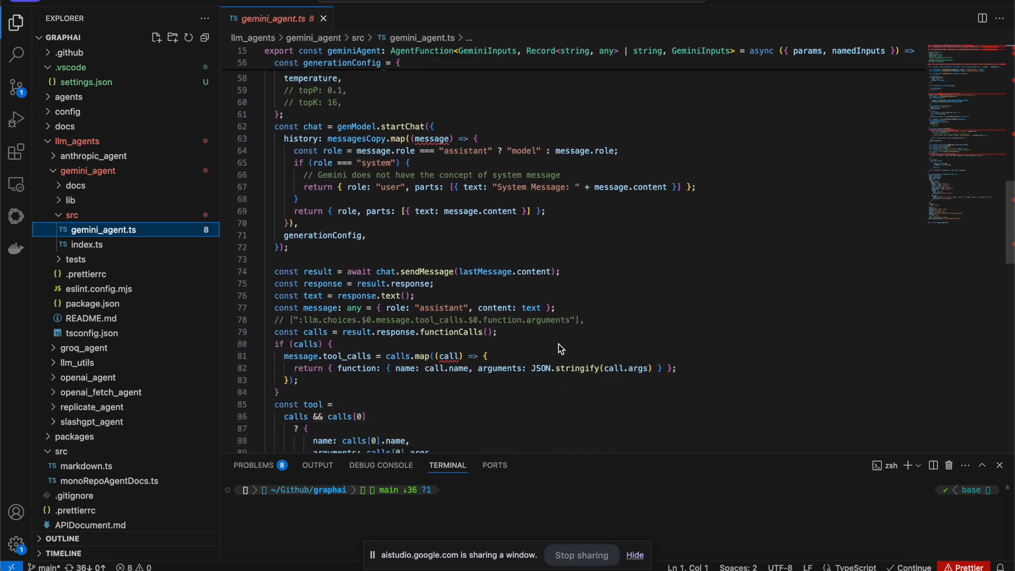
scroll(560, 349, down, 10)
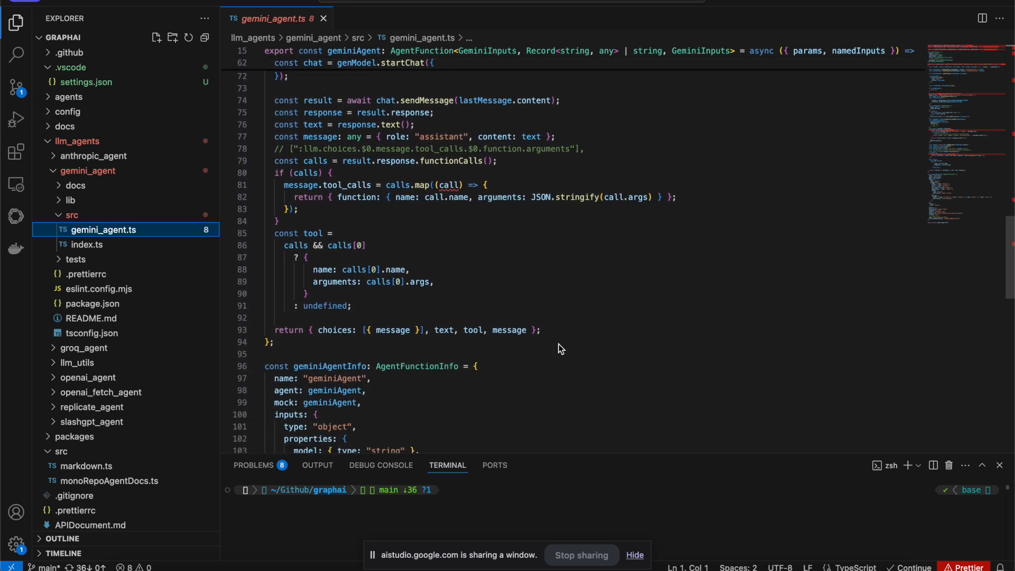
scroll(558, 349, down, 5)
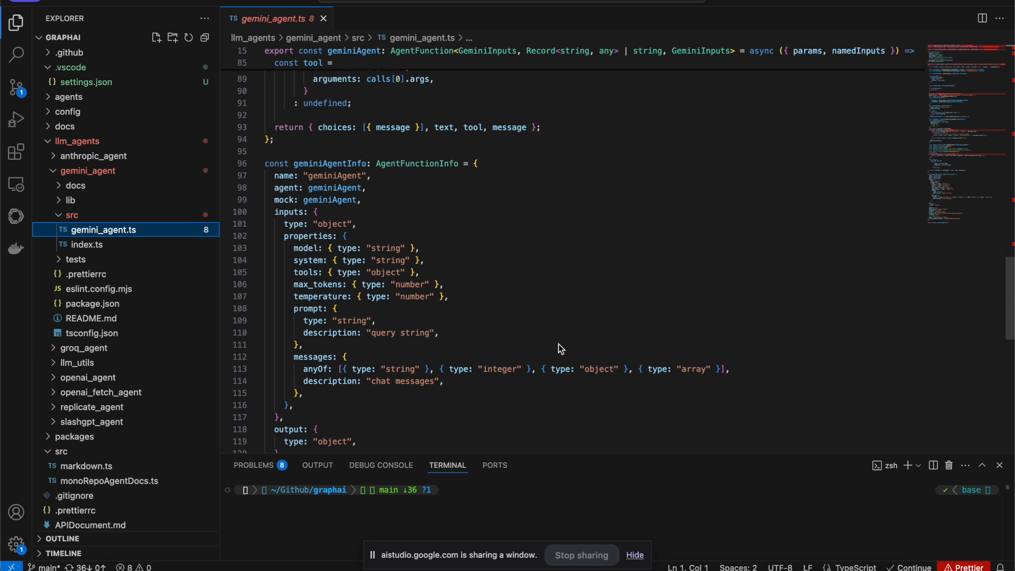
scroll(559, 347, down, 4)
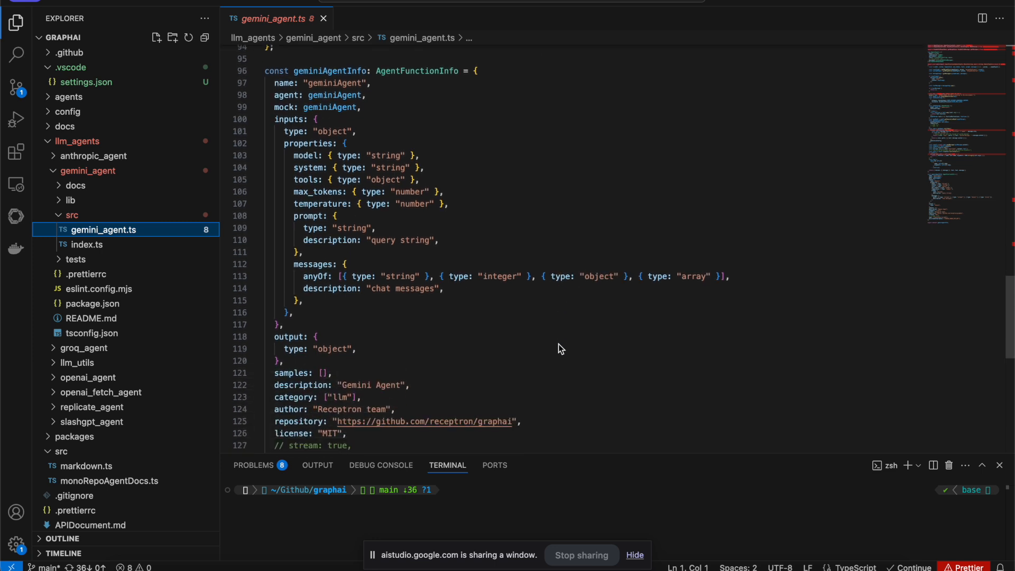
scroll(560, 348, down, 8)
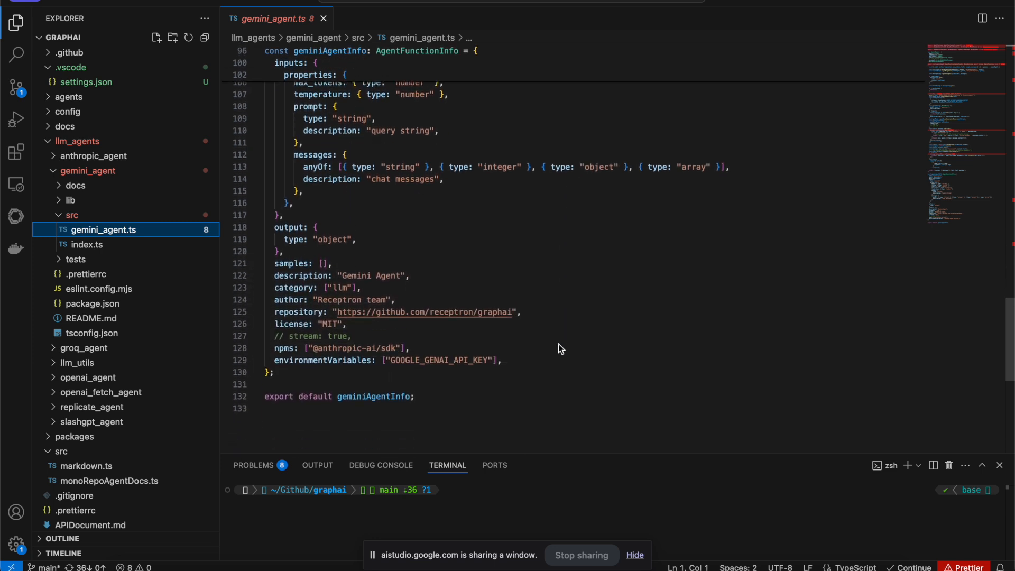
scroll(558, 344, up, 2)
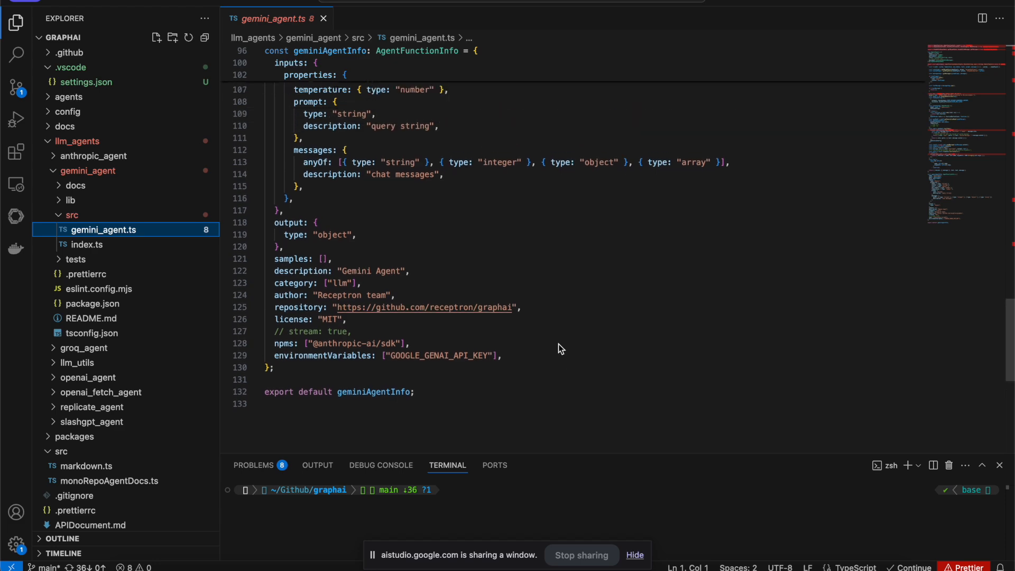
scroll(558, 344, up, 20)
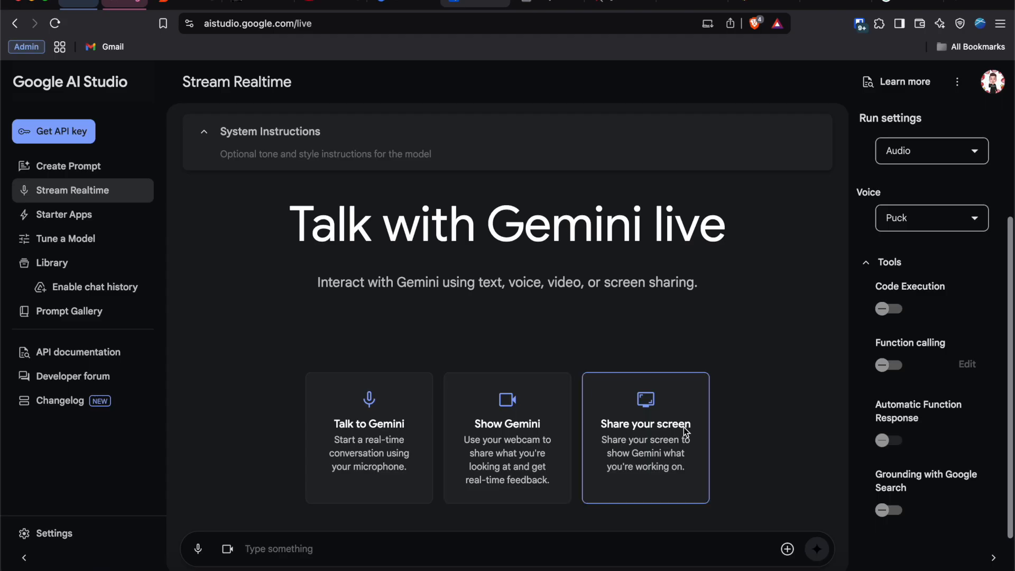
Switch to Google AI Studio and start a new Gemini stream sharing the Imagine Dragons Believer project window
click(683, 427)
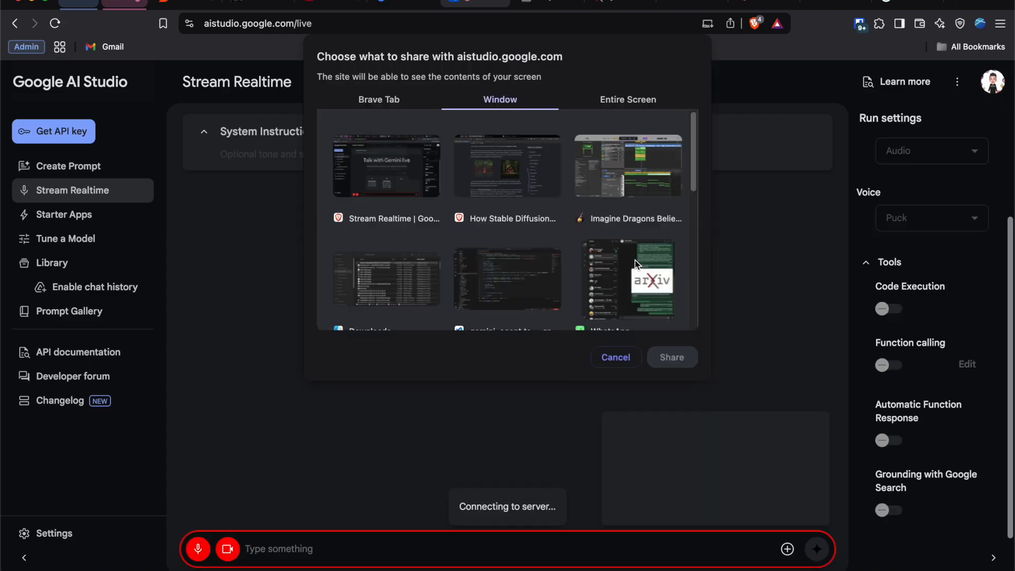
click(647, 186)
click(675, 356)
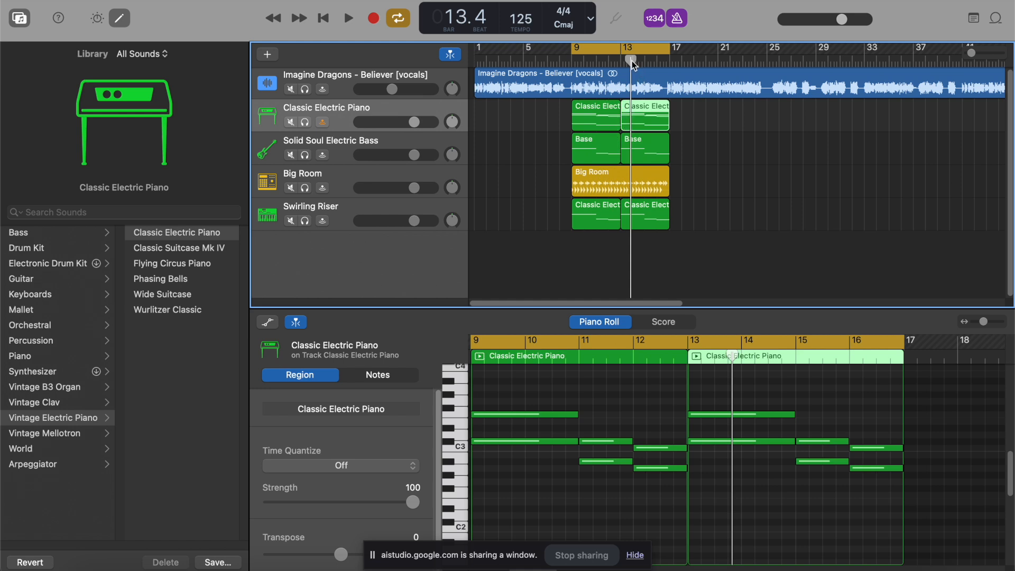
Move the playhead back to bar 7, play the arrangement through the looped section and stop playback
drag(632, 62, 553, 64)
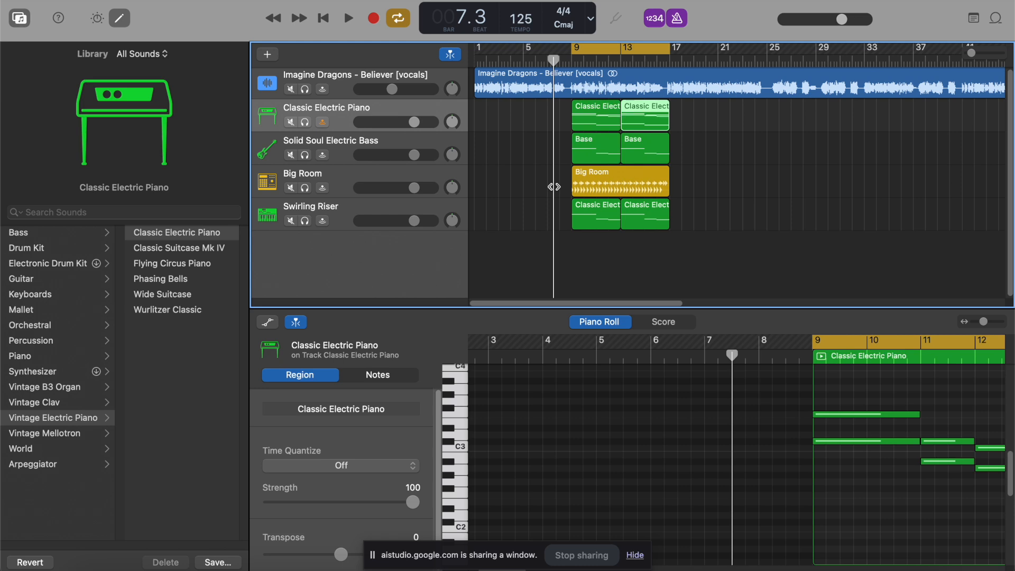
click(350, 20)
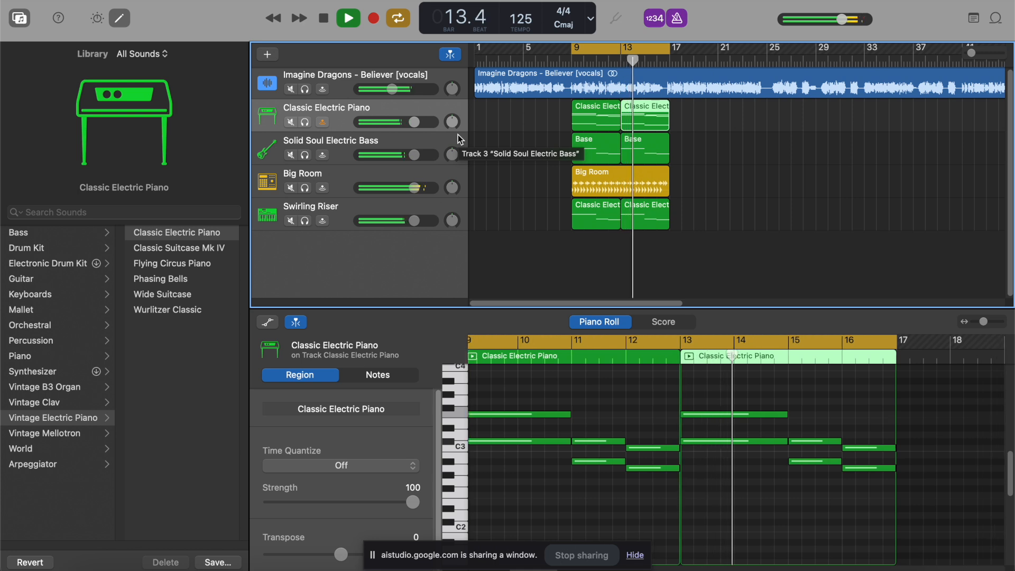
key(space)
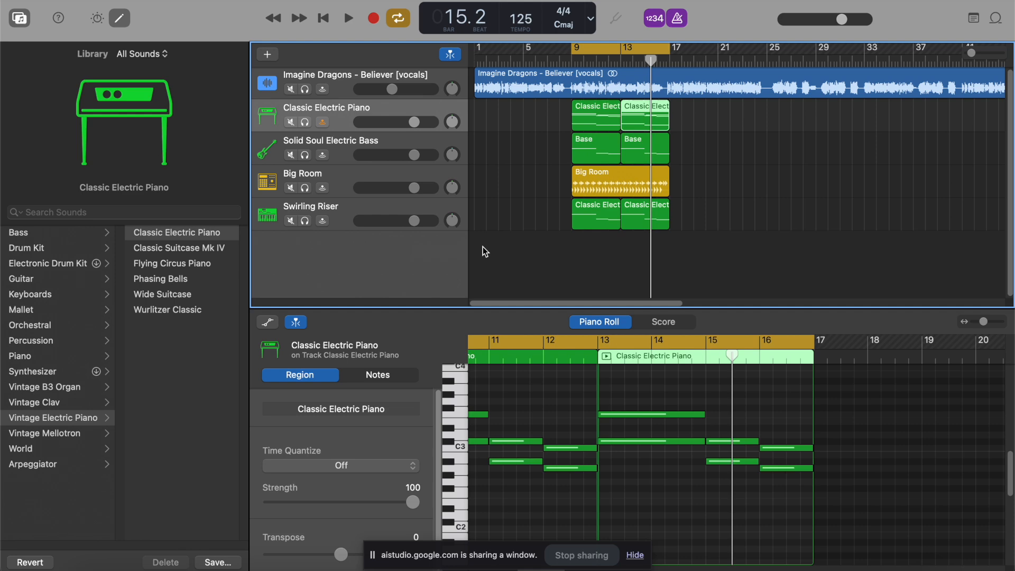
Add a new MIDI software instrument track and select it below the existing Classic Electric Piano track
click(266, 55)
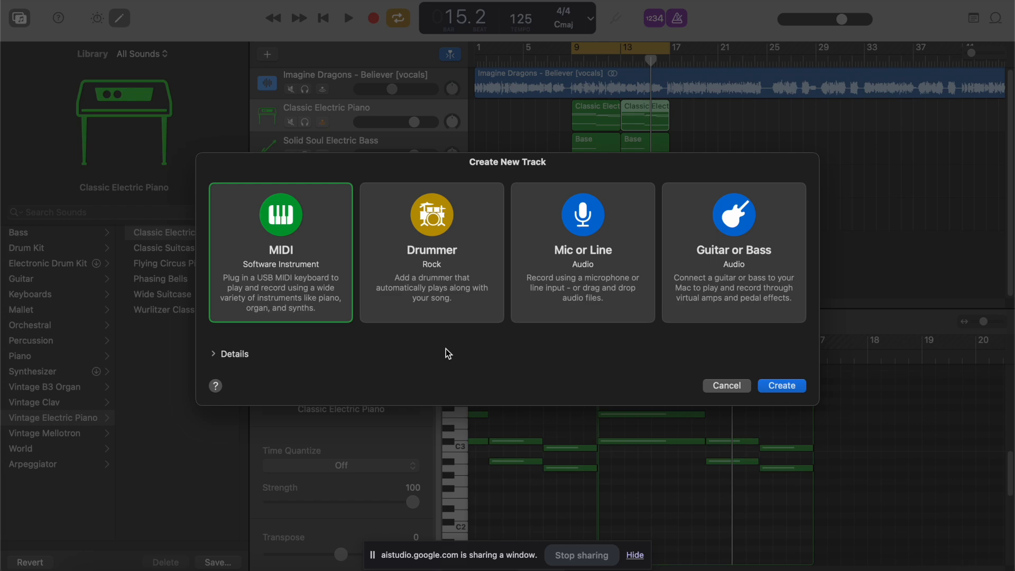
click(785, 387)
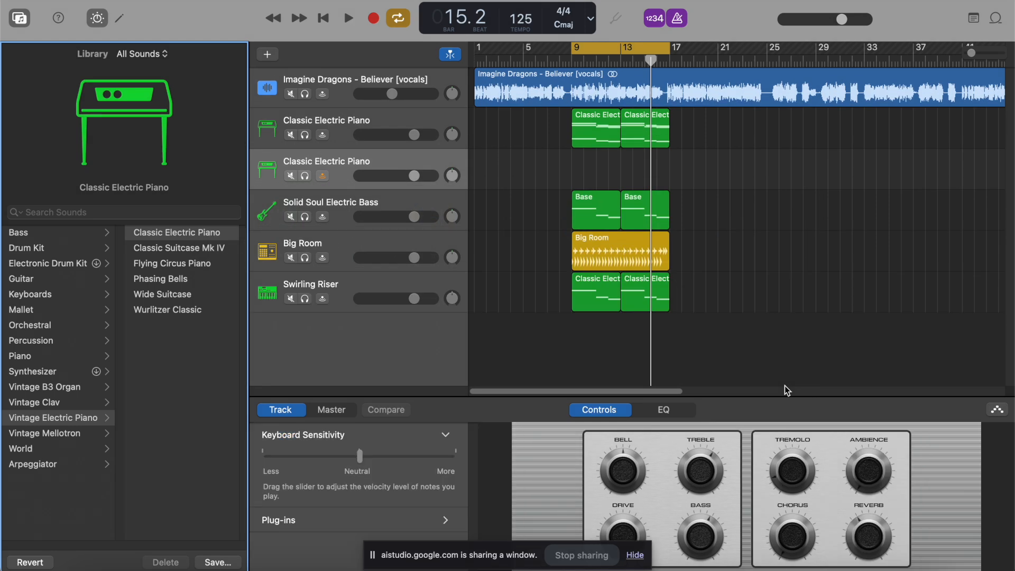
click(338, 161)
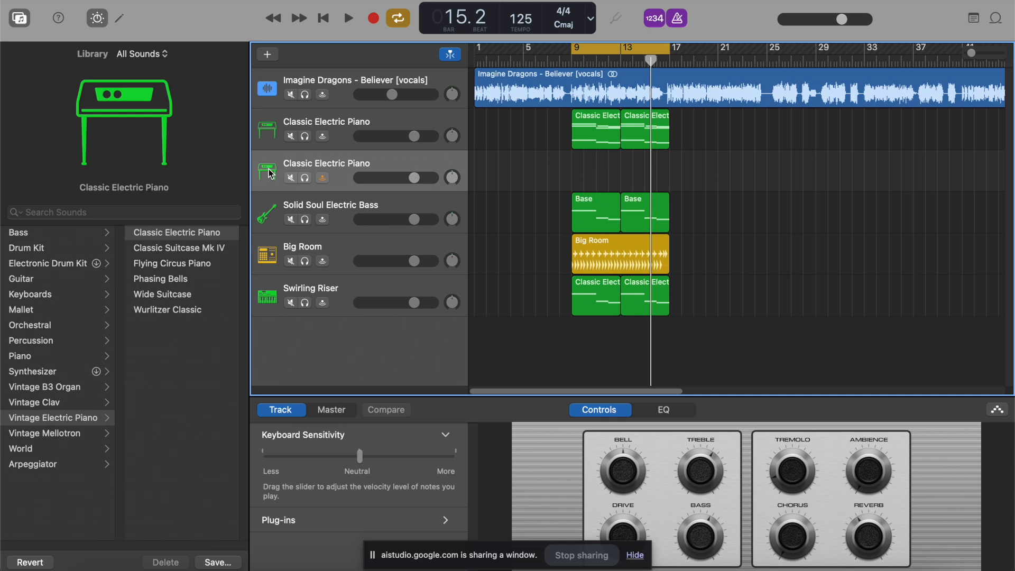
View the master output settings and return to the track controls of the new, empty piano track
double_click(340, 165)
click(345, 175)
click(332, 410)
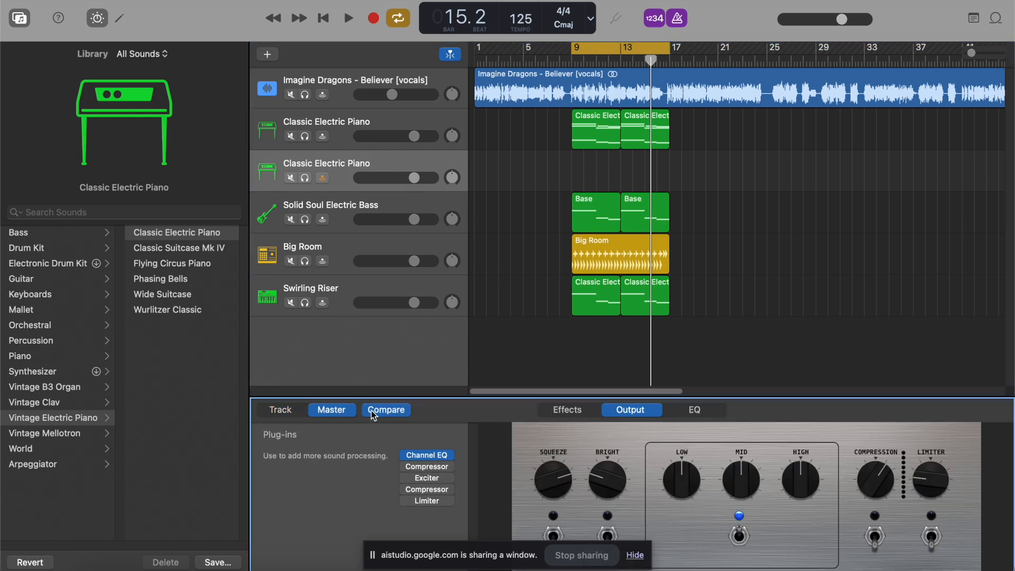
click(290, 410)
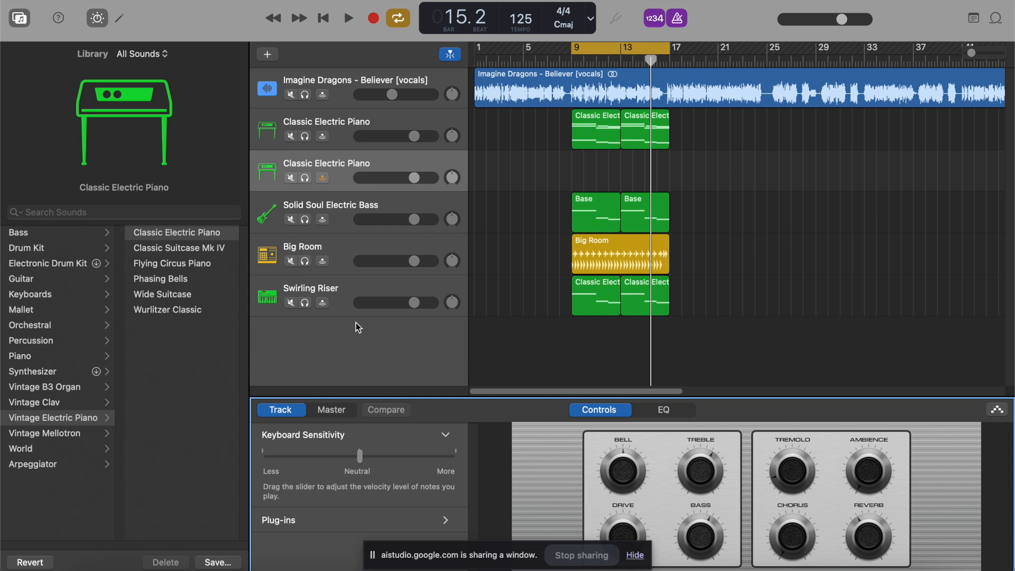
Try the Classic Suitcase Mk IV and Flying Circus Piano sounds on the new track and return to Classic Electric Piano
click(178, 253)
click(177, 264)
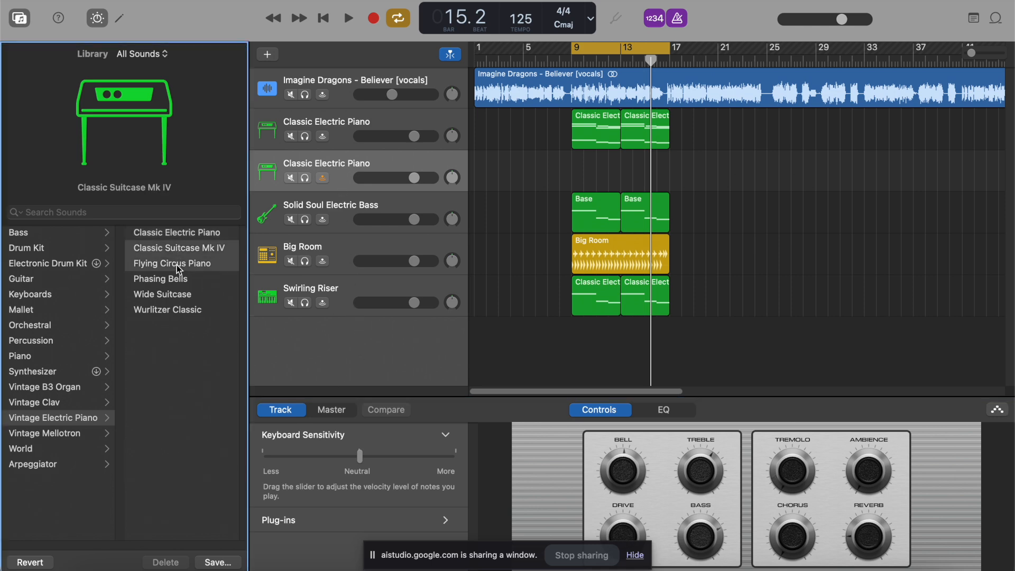
click(181, 233)
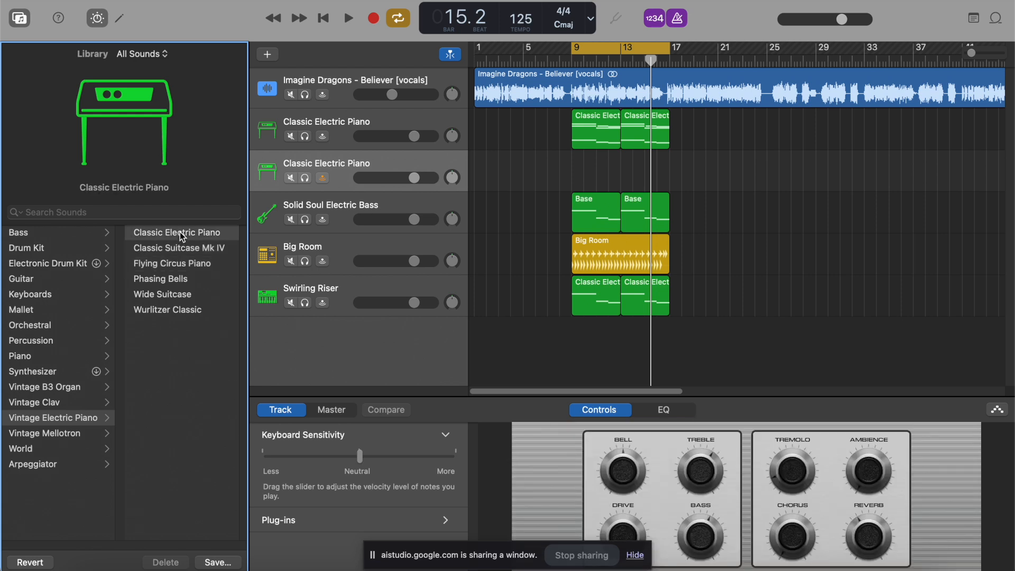
click(368, 167)
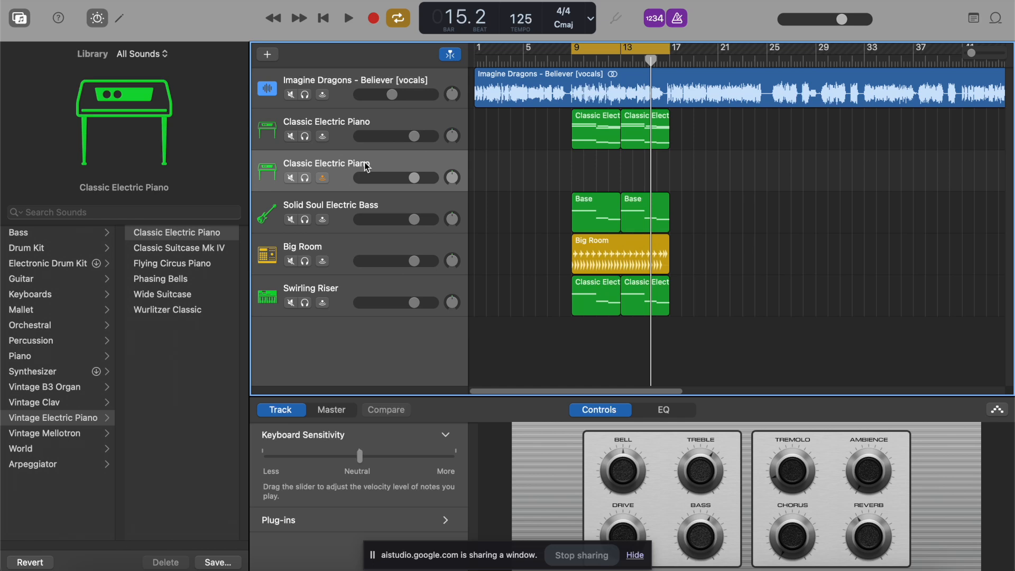
click(295, 414)
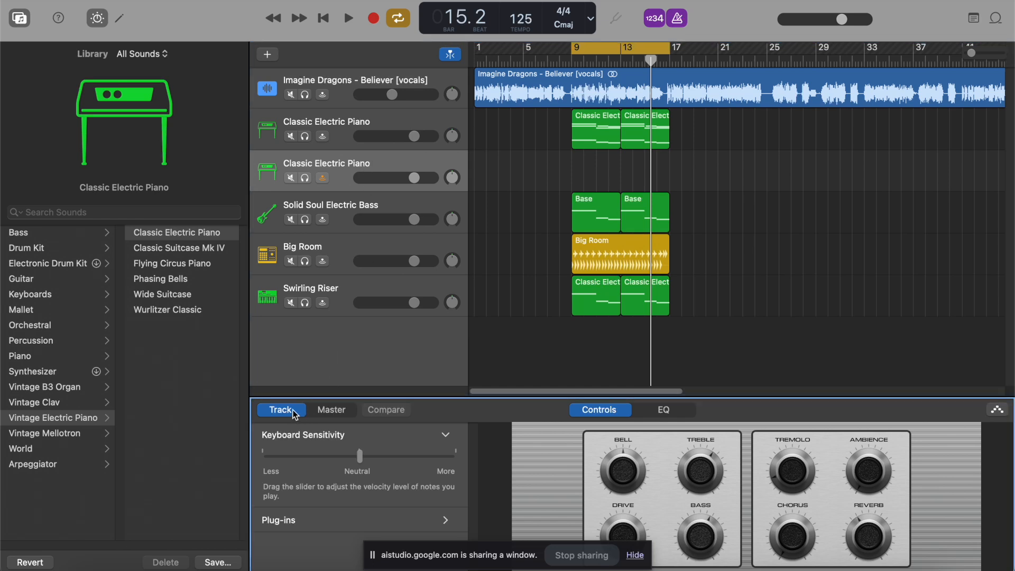
click(365, 166)
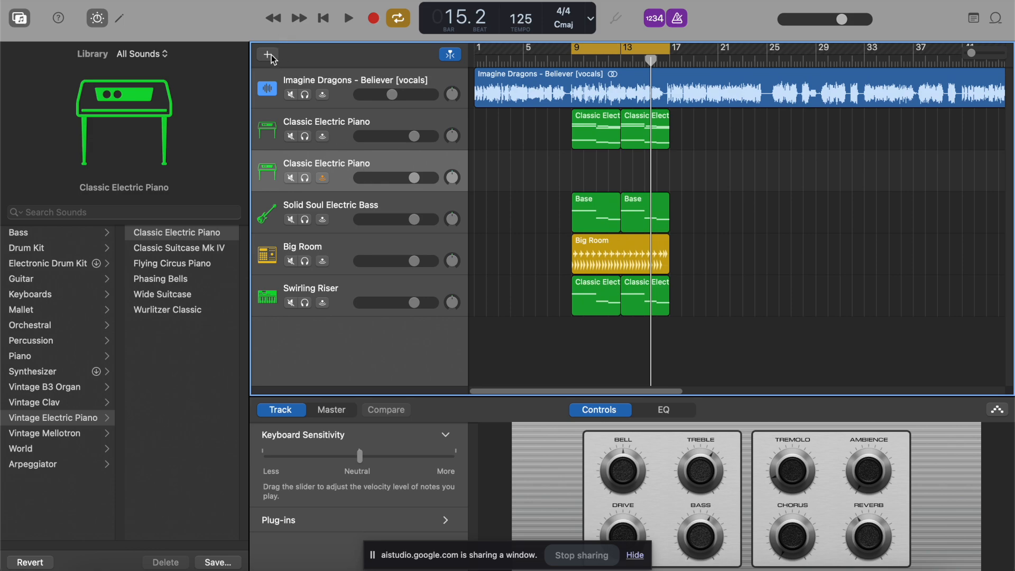
Create an empty MIDI region on the second Classic Electric Piano track and extend it to span bars 9 to 17
click(272, 57)
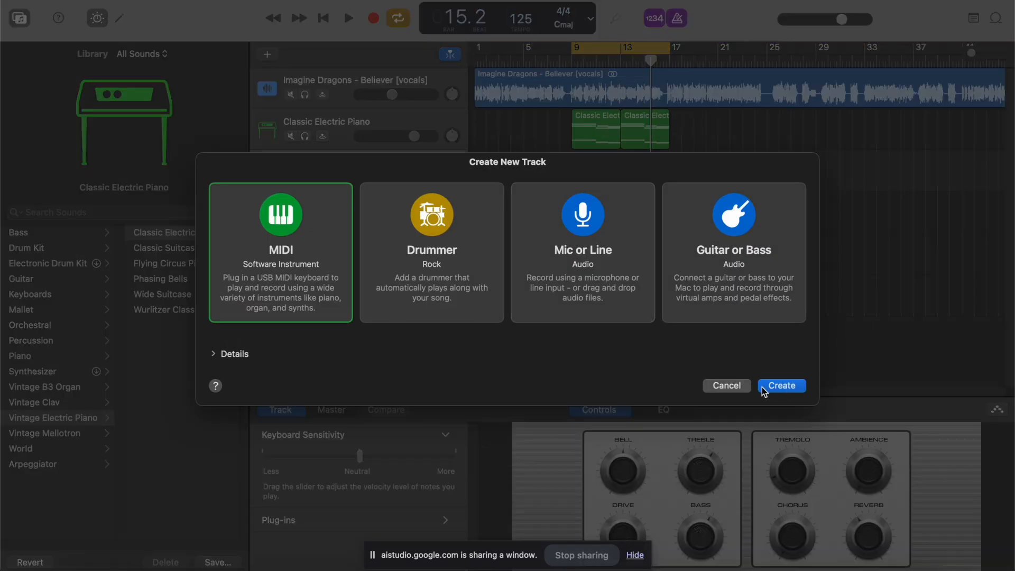
click(726, 385)
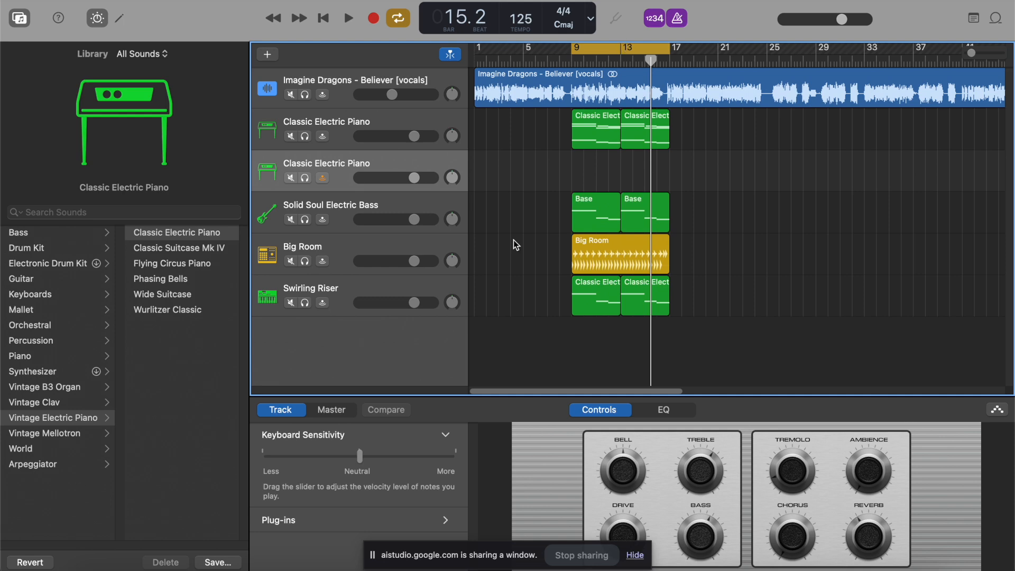
right_click(584, 167)
click(593, 169)
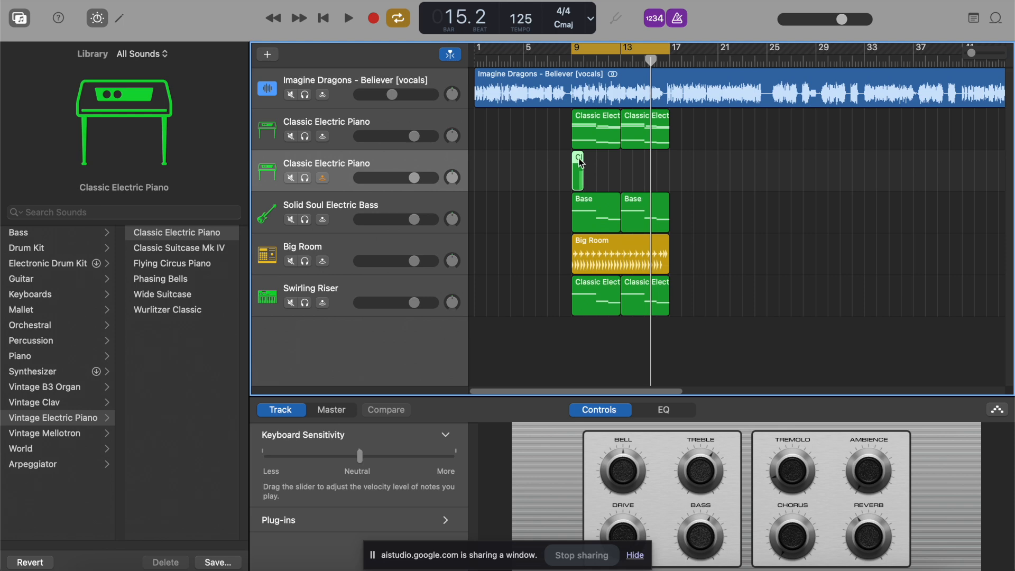
key(Delete)
right_click(581, 163)
click(587, 164)
drag(582, 170, 668, 167)
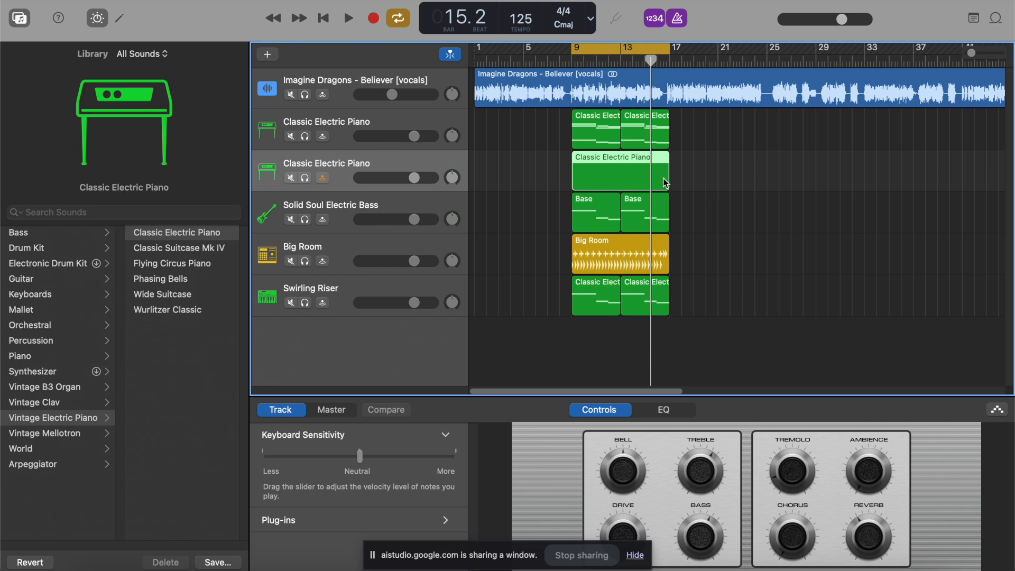
Open the new empty Classic Electric Piano region in the piano roll and audition keys around C4
double_click(612, 166)
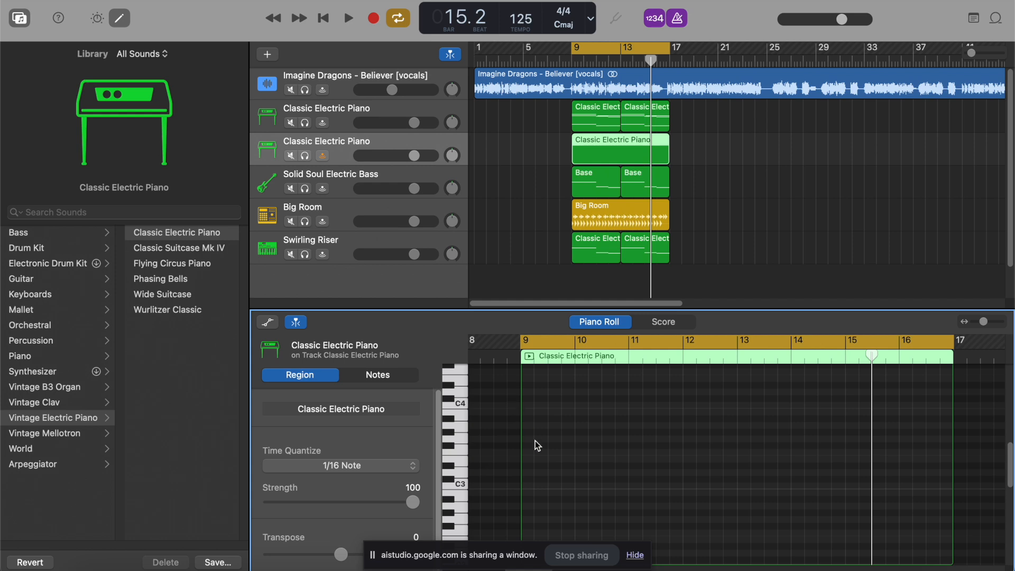
scroll(495, 430, up, 3)
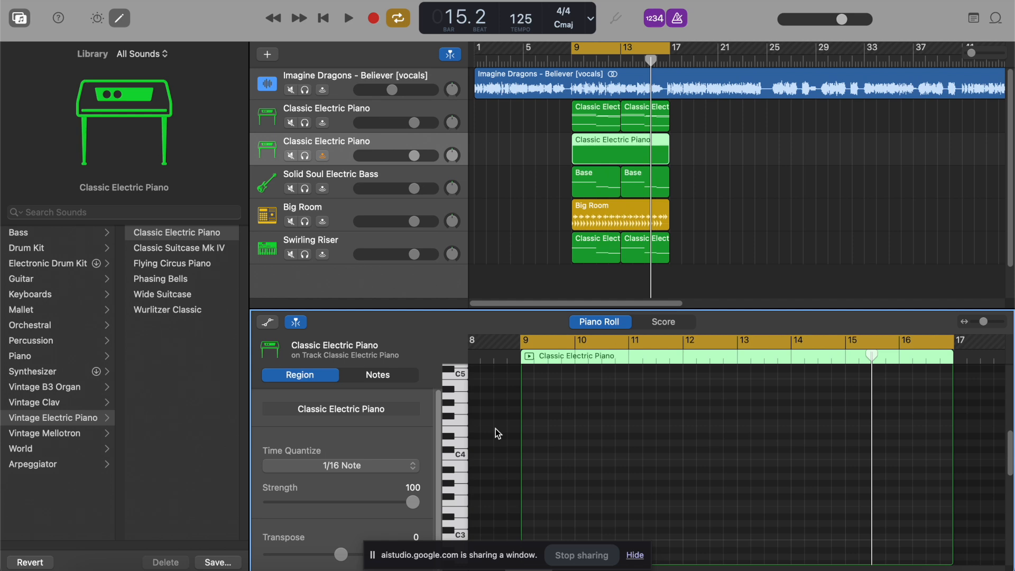
scroll(495, 432, down, 3)
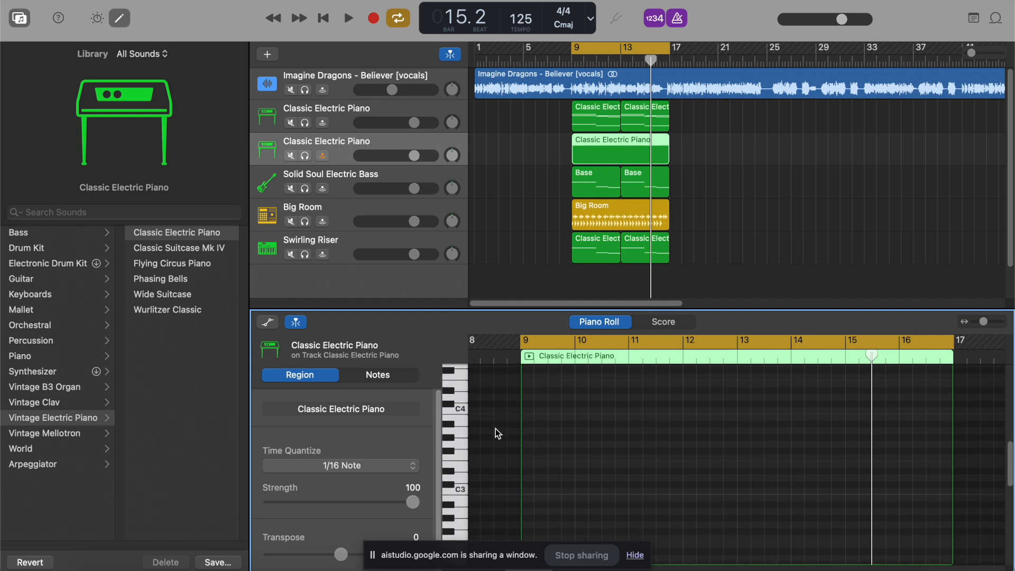
click(460, 407)
scroll(531, 408, up, 2)
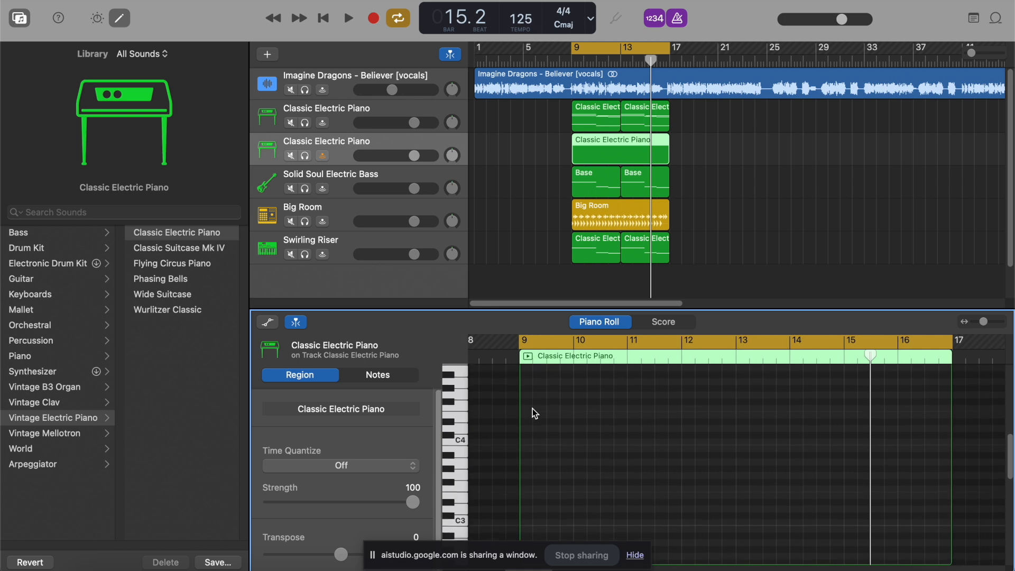
scroll(534, 434, down, 2)
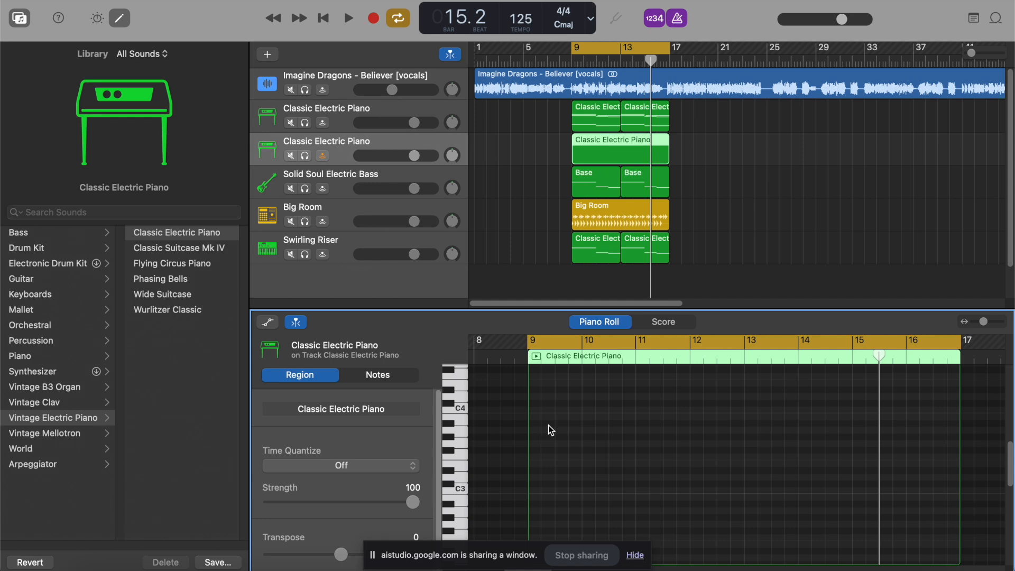
click(457, 411)
click(459, 414)
click(461, 452)
Move the playhead to bar 9, play the arrangement, try recording on the new piano track and stop
drag(651, 60, 573, 62)
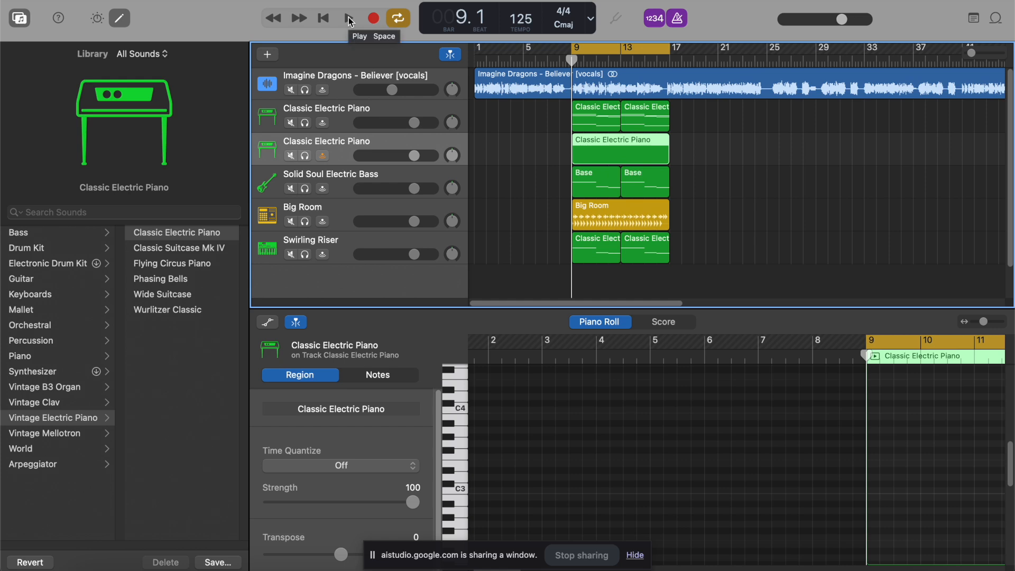
click(349, 20)
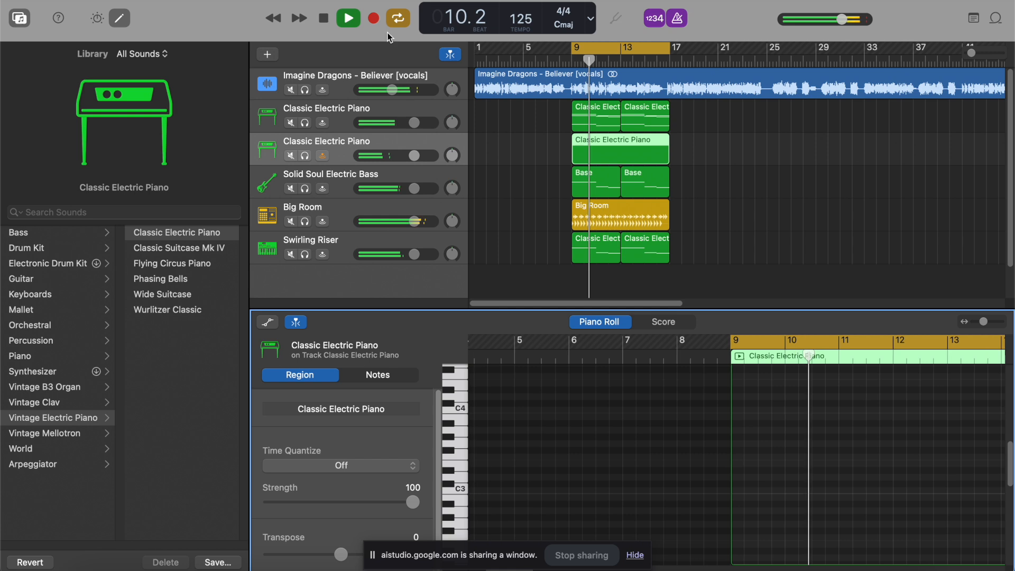
key(r)
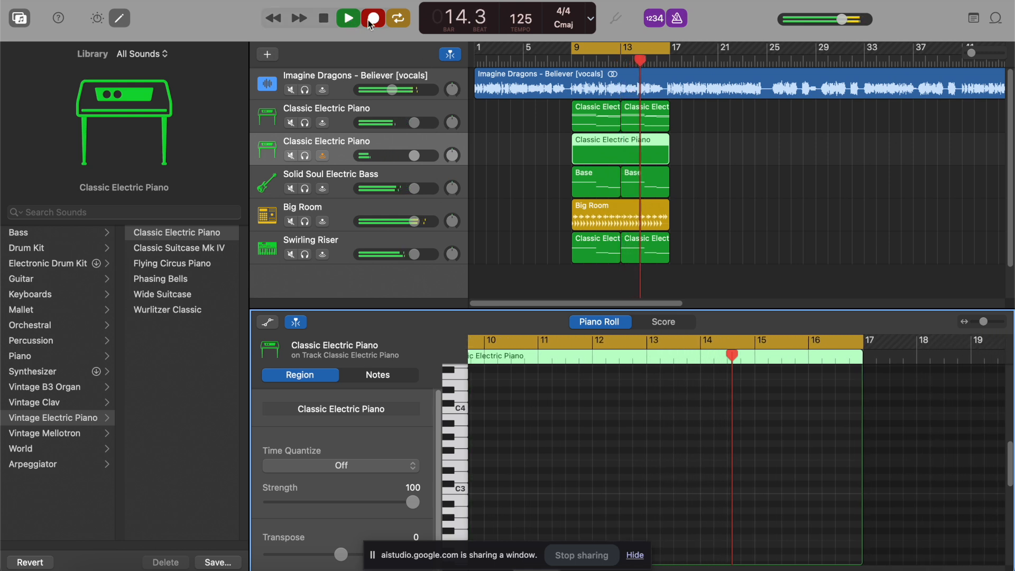
key(space)
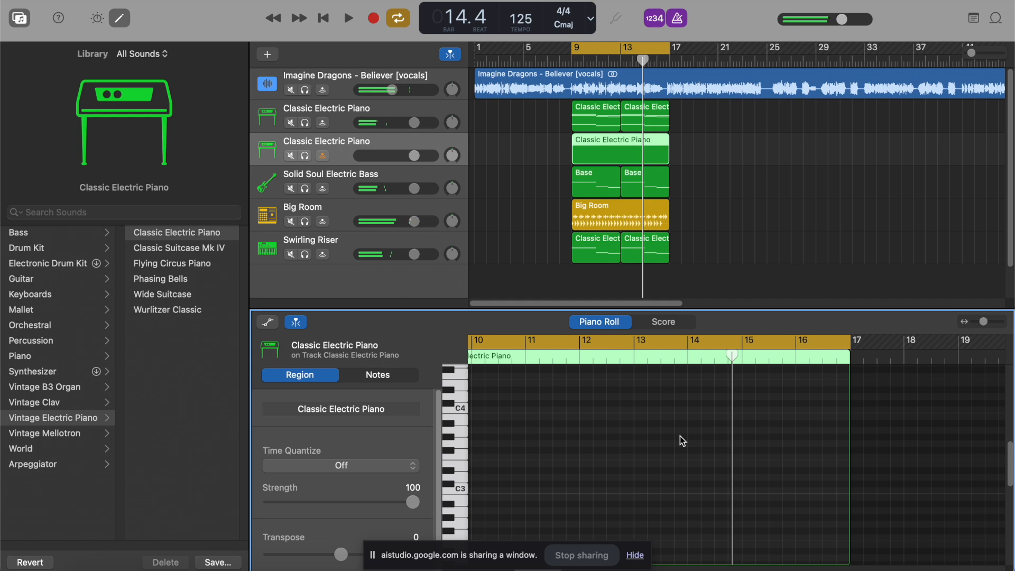
scroll(680, 435, down, 5)
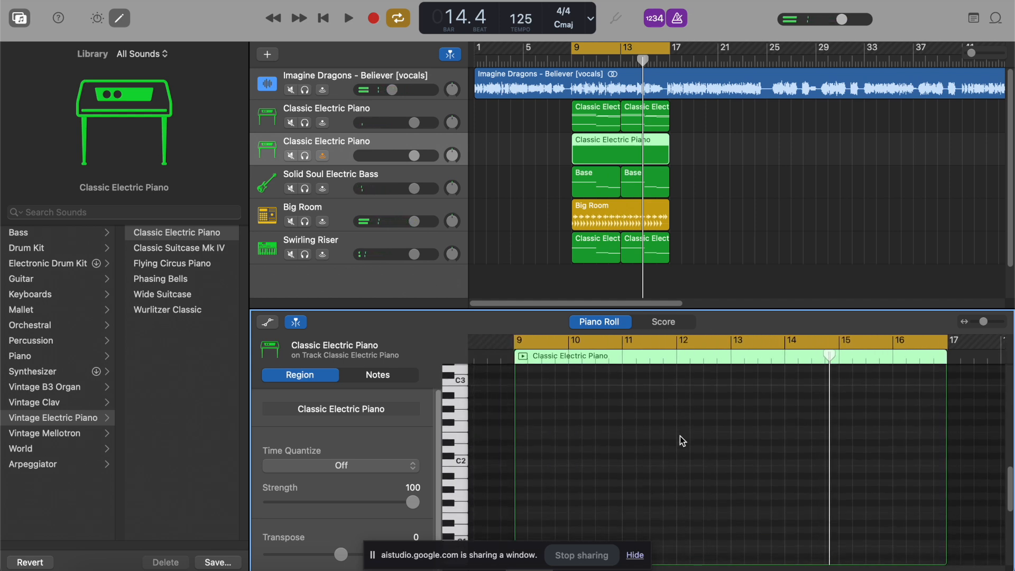
scroll(680, 435, up, 5)
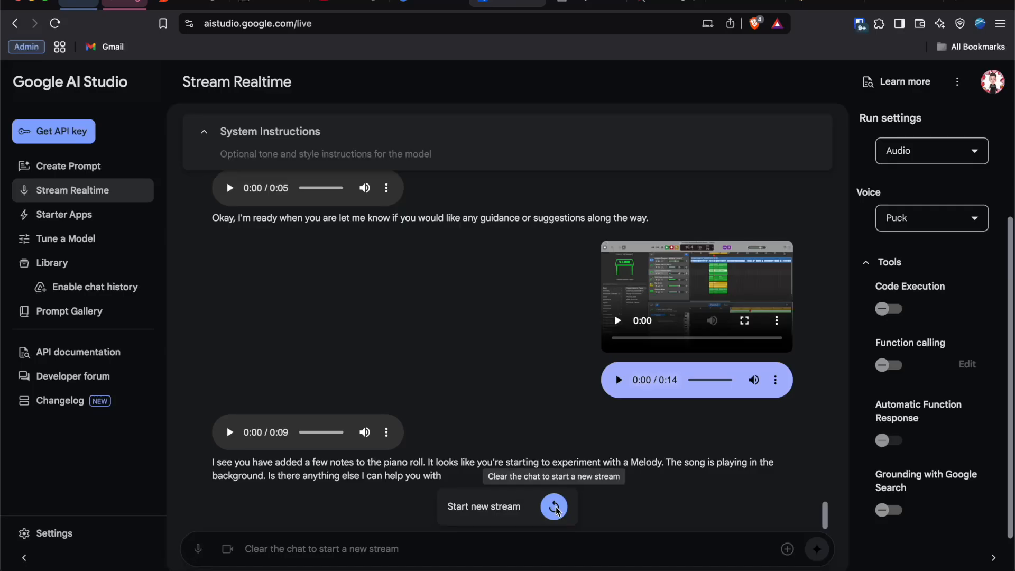
Switch to Google AI Studio, clear the chat and start a new screen-sharing stream of the Unity SampleScene window
click(555, 509)
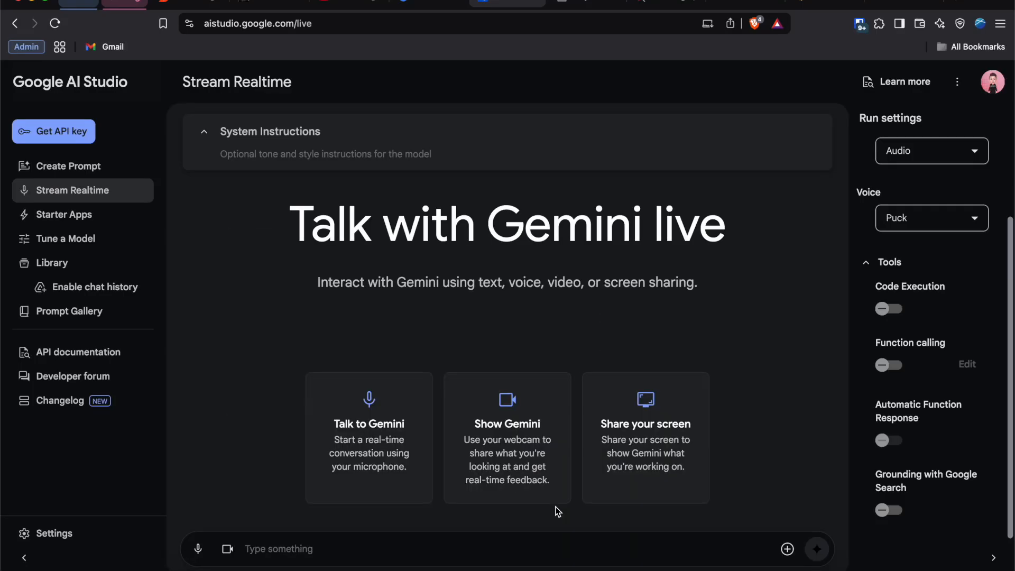
click(623, 450)
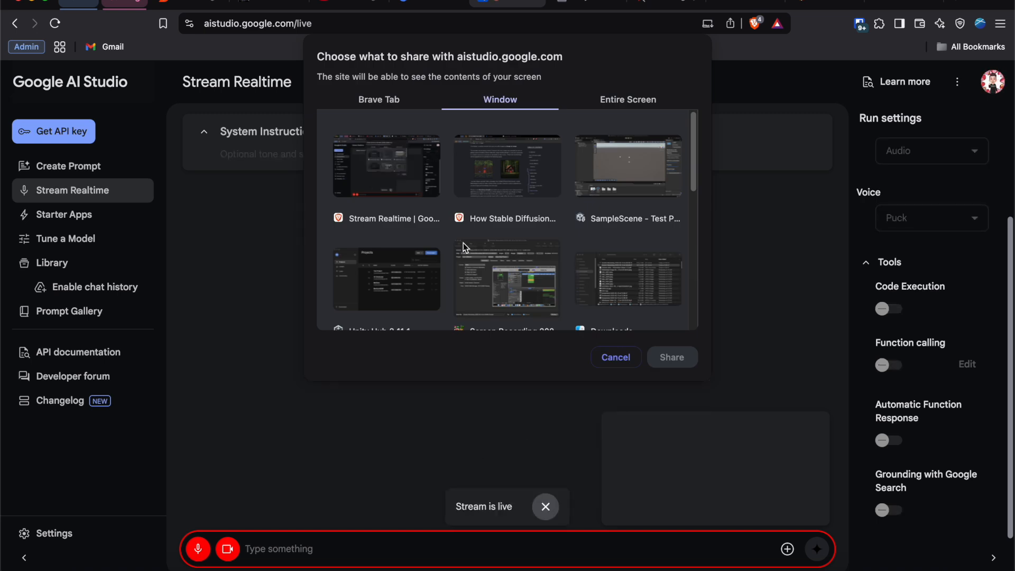
click(610, 178)
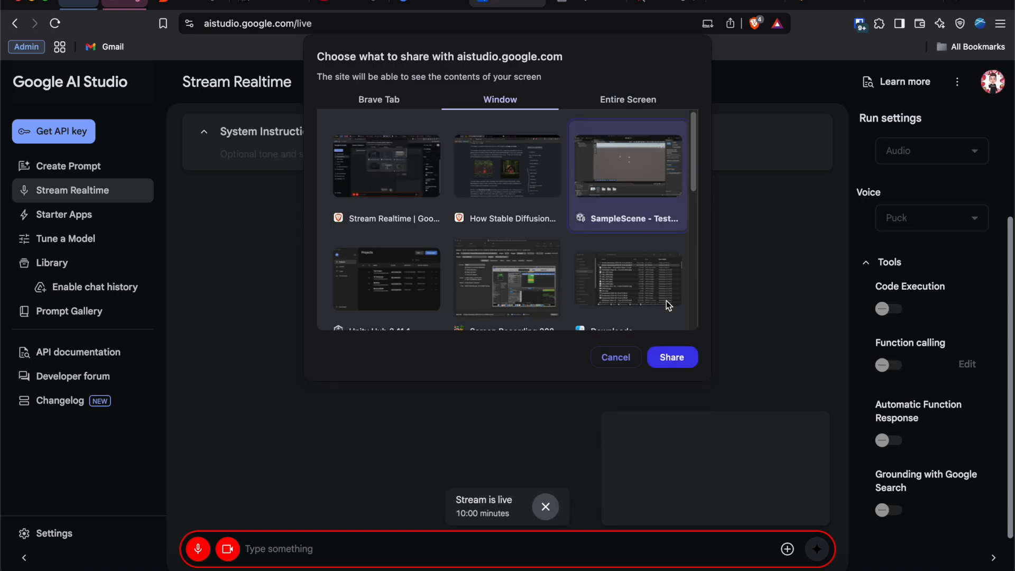
click(671, 357)
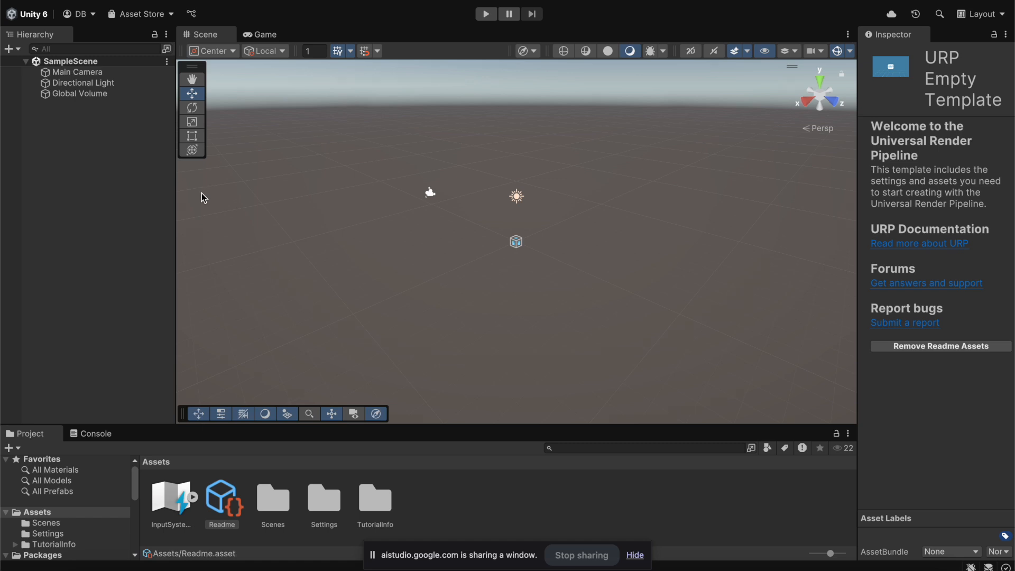
Start and stop play mode in Unity, and add a Capsule 3D object to SampleScene
click(484, 15)
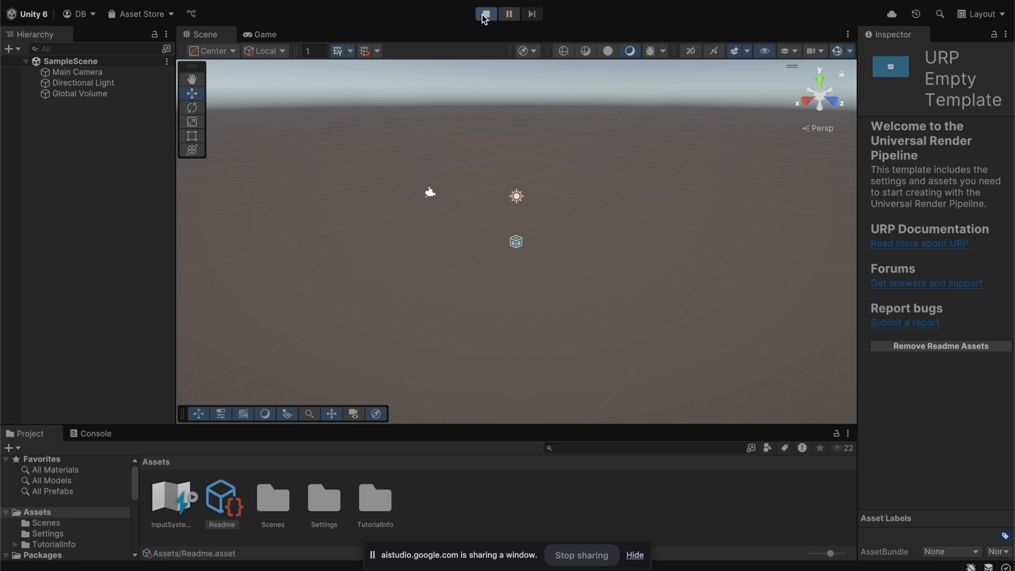
click(485, 14)
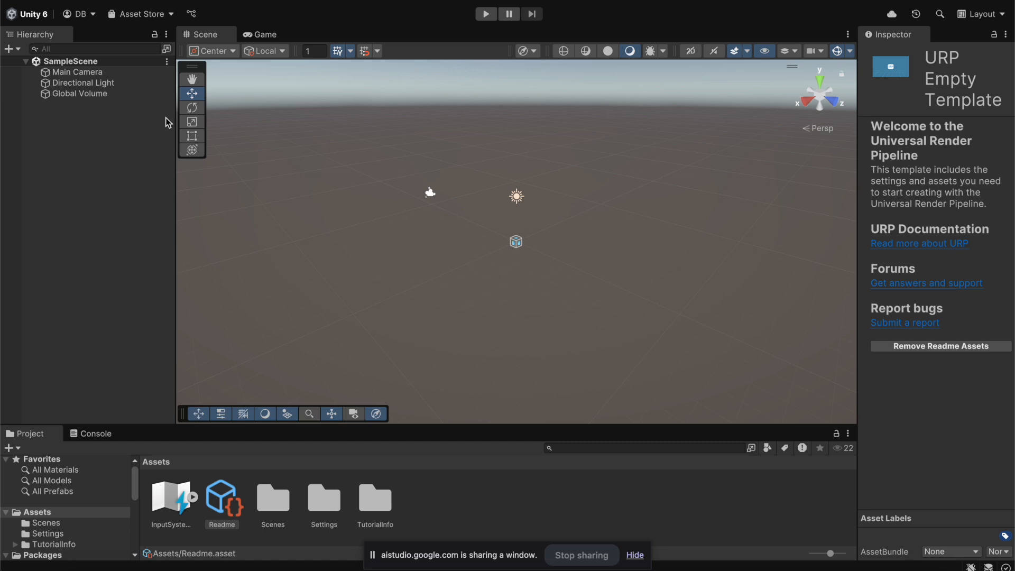
right_click(68, 127)
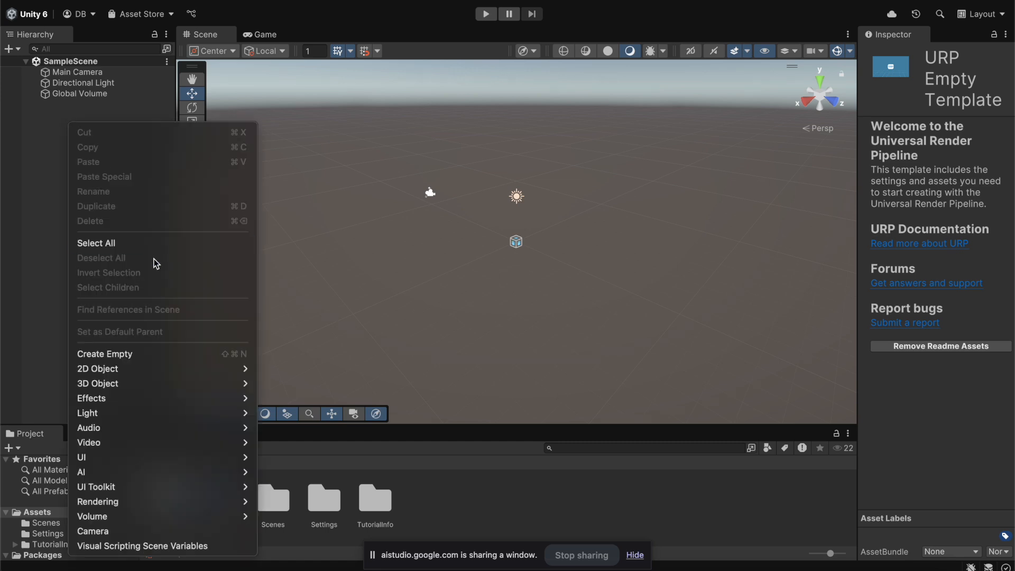
mouse_move(176, 383)
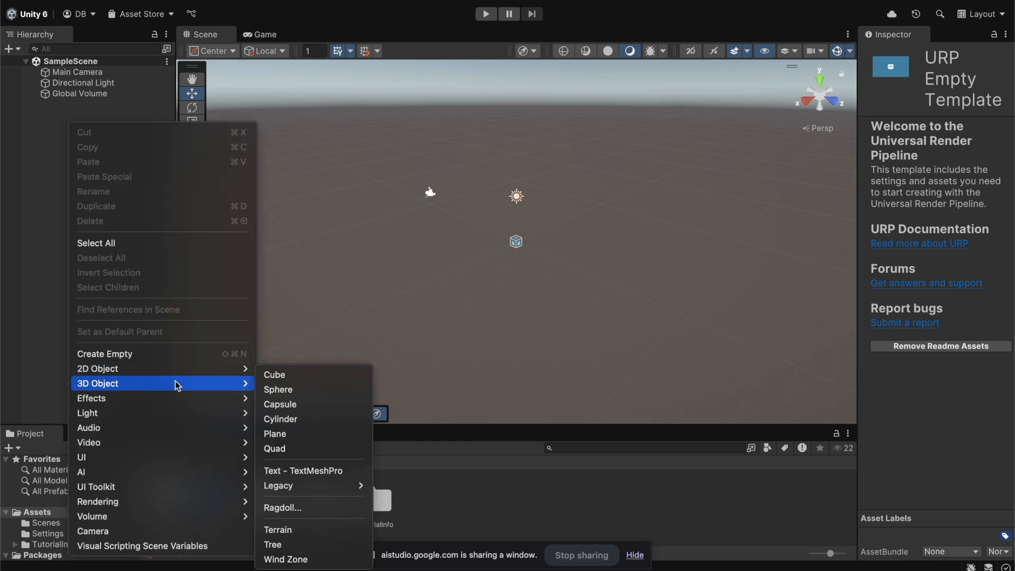
click(303, 404)
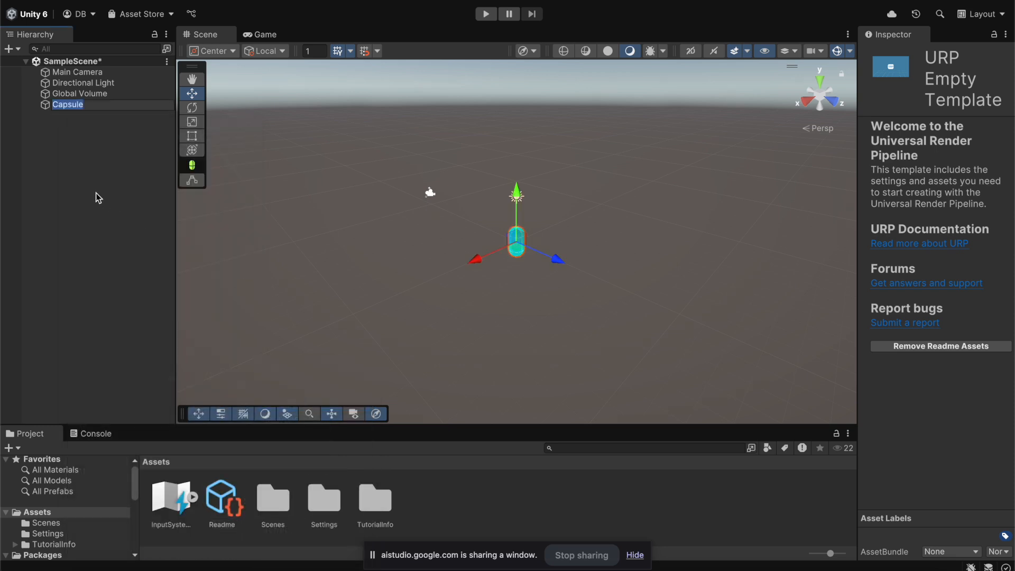
Add a Plane 3D object to the scene, keeping its default name, and clear the selection
right_click(70, 138)
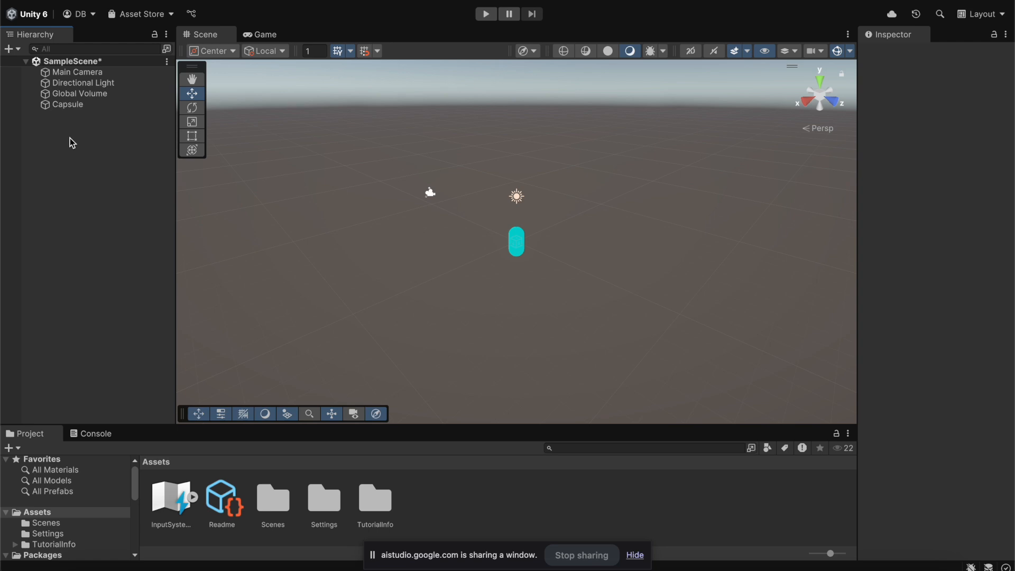
mouse_move(204, 396)
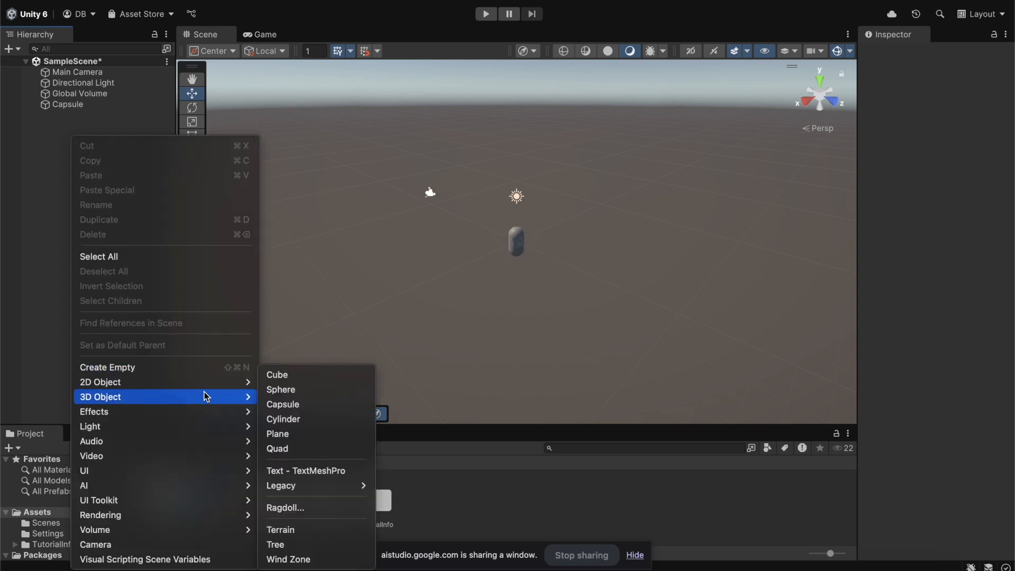
click(315, 433)
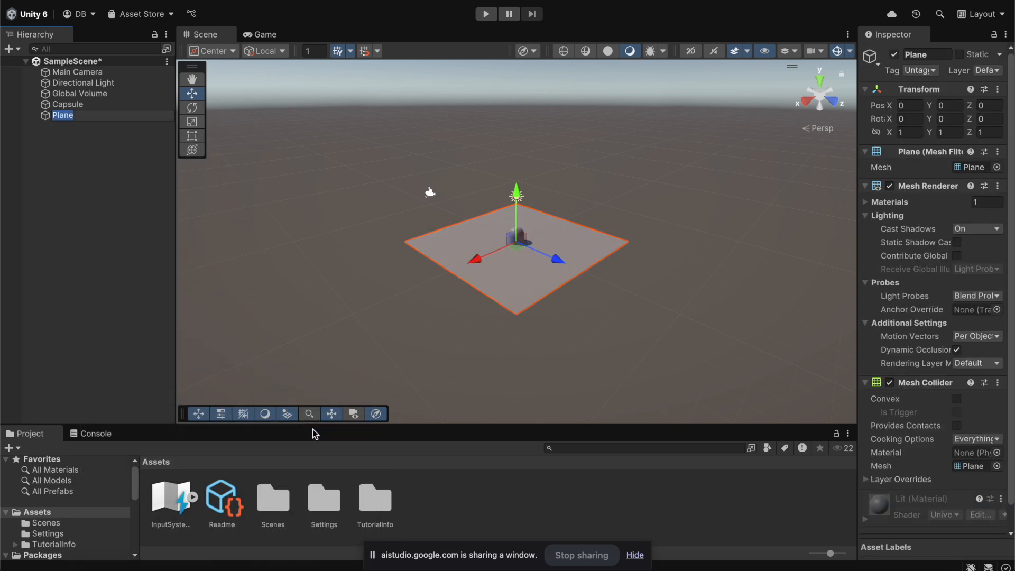
key(Return)
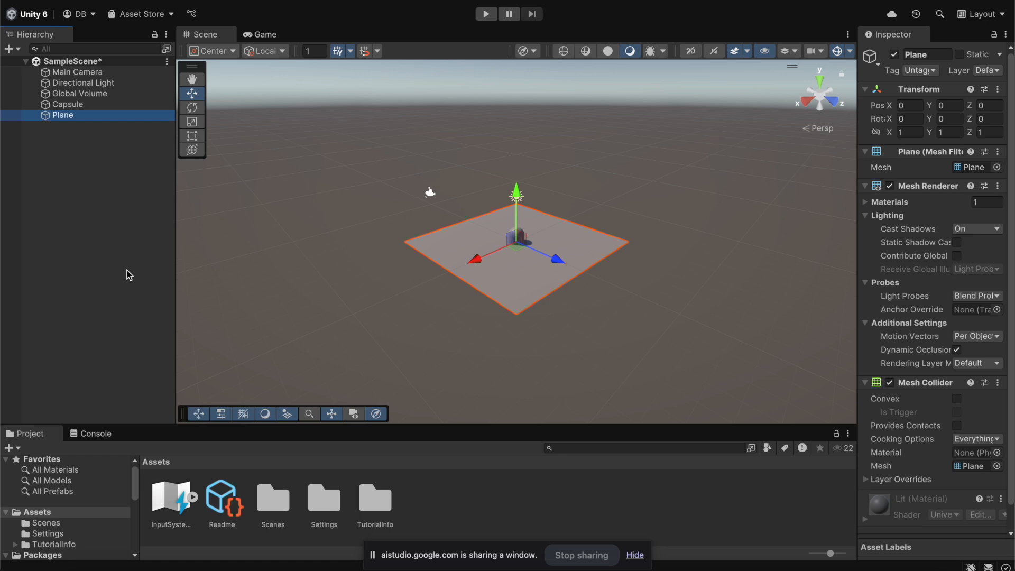
scroll(550, 295, up, 5)
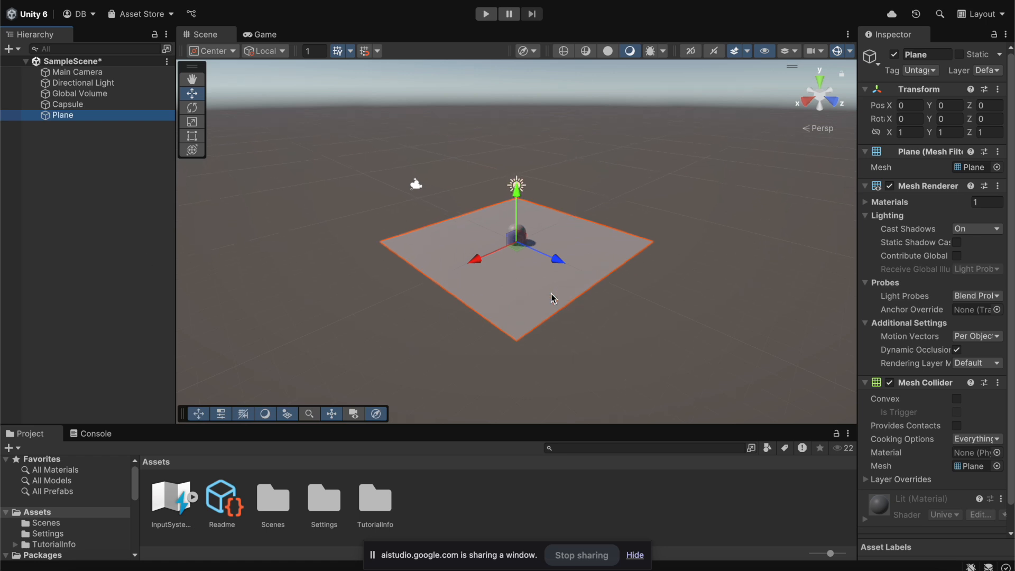
click(672, 389)
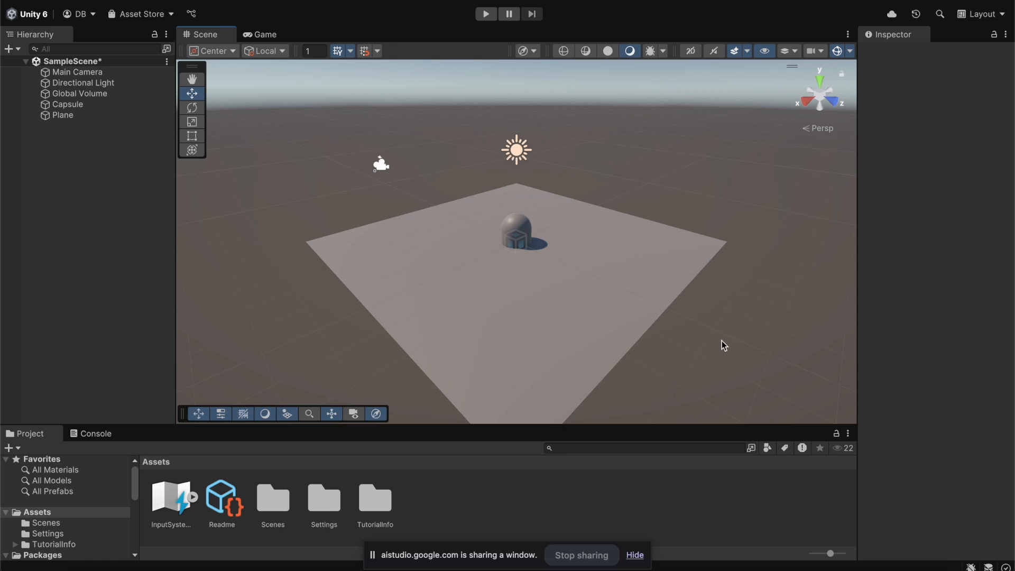
drag(722, 342, 713, 315)
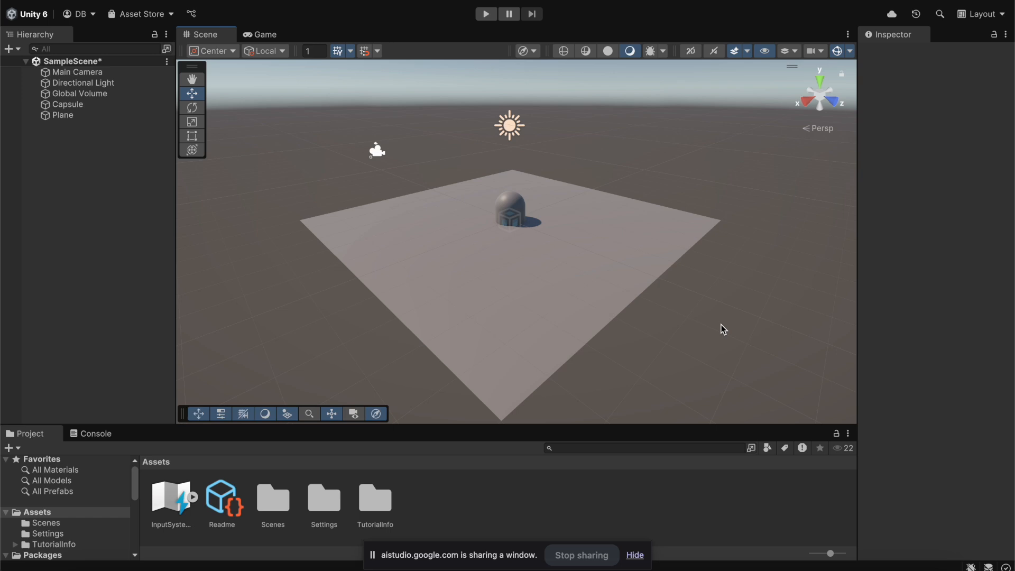
click(86, 105)
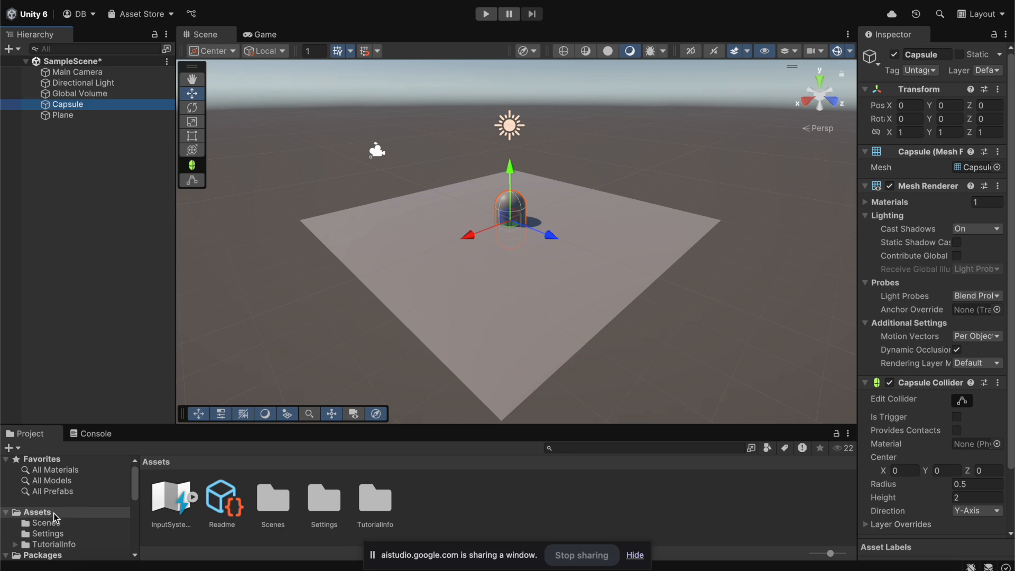
scroll(55, 517, down, 1)
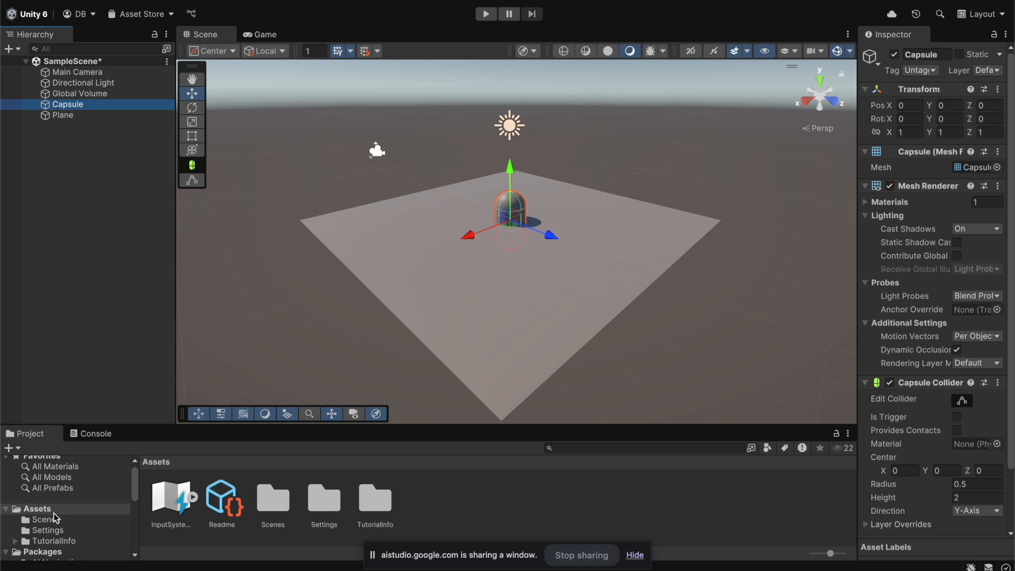
right_click(431, 512)
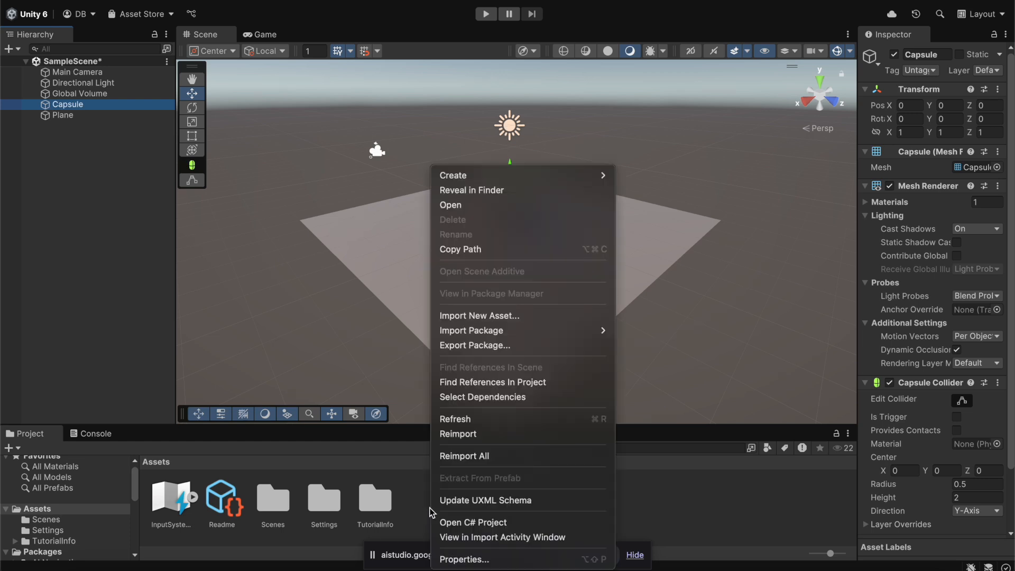
mouse_move(557, 174)
click(77, 152)
right_click(78, 106)
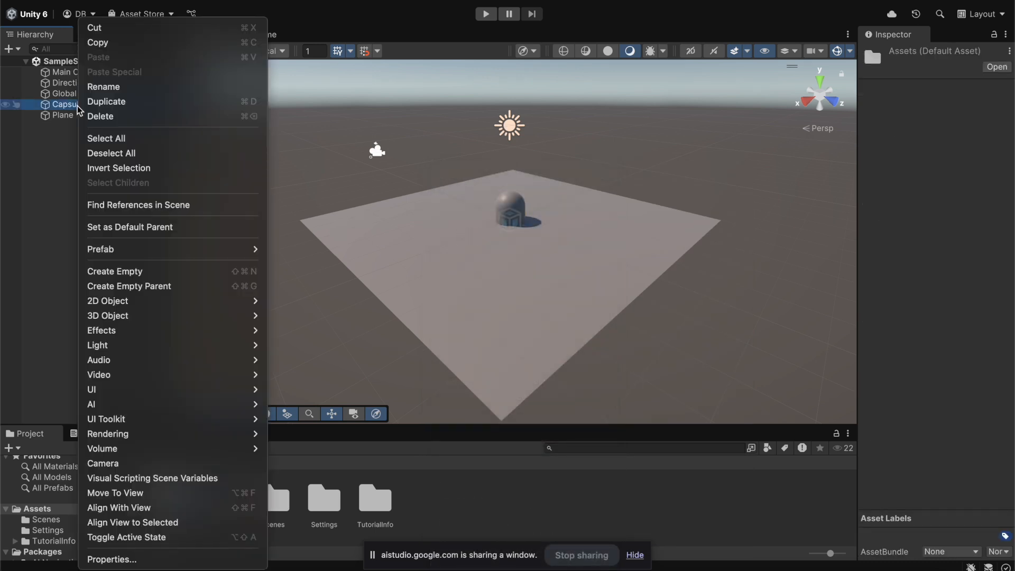
mouse_move(248, 315)
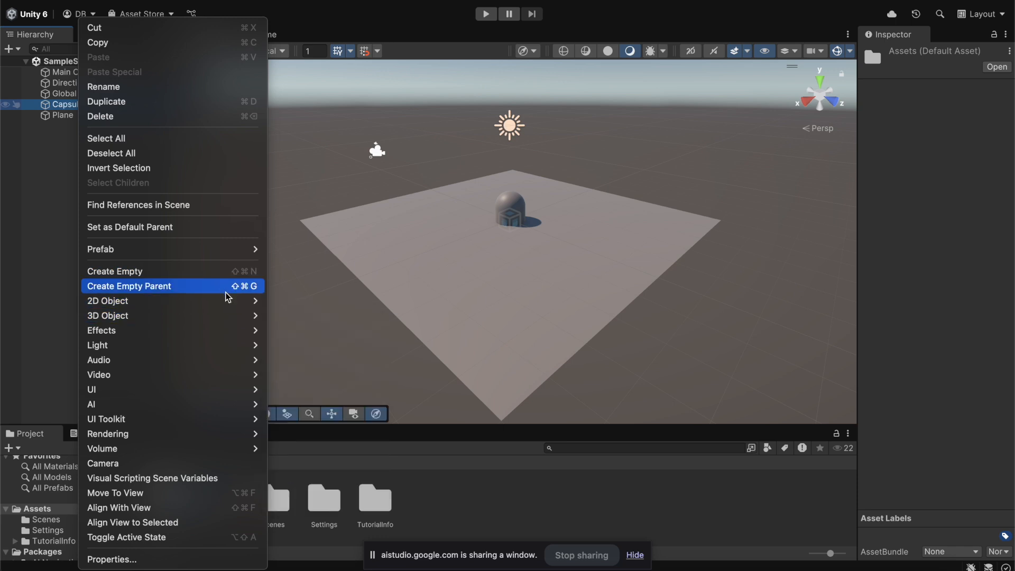
mouse_move(206, 453)
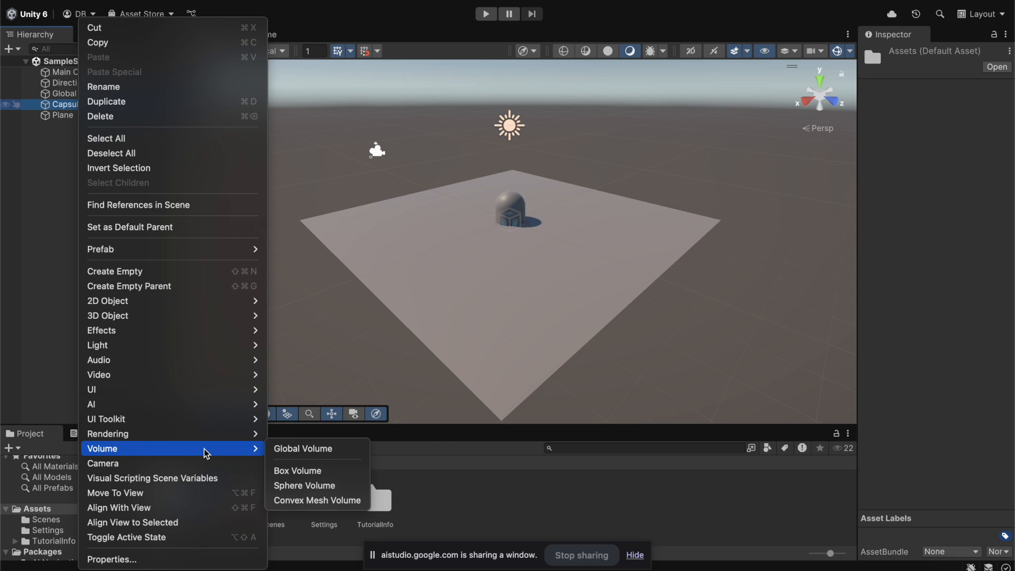
Create a MonoBehaviour script named PlayerMovement in the project's Assets folder
right_click(448, 502)
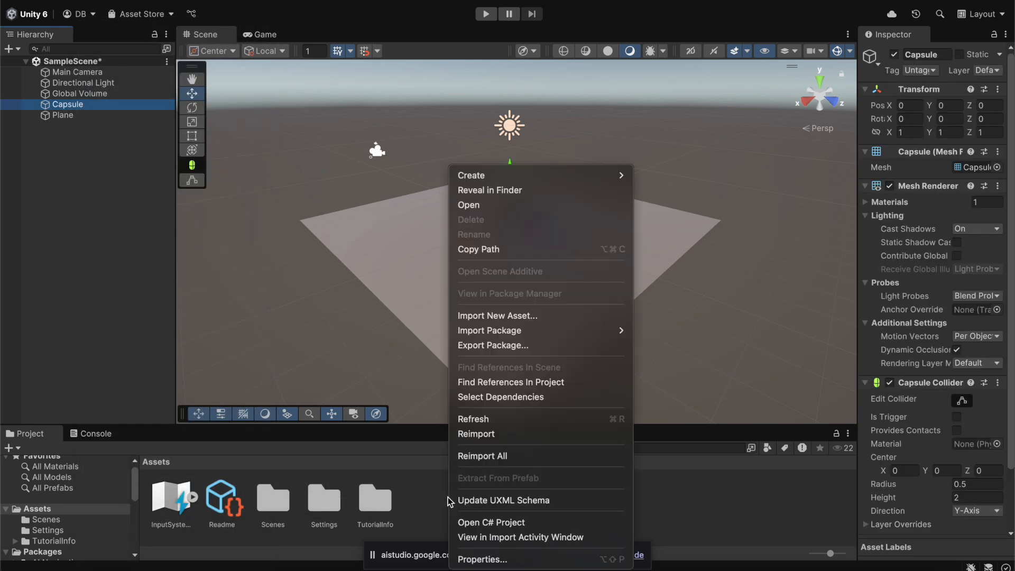
mouse_move(600, 176)
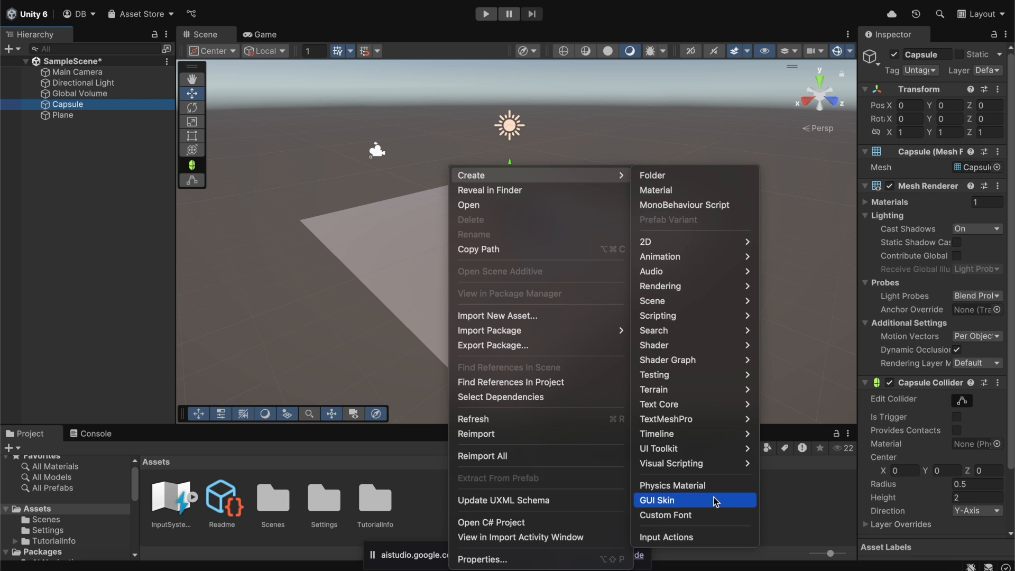
mouse_move(747, 315)
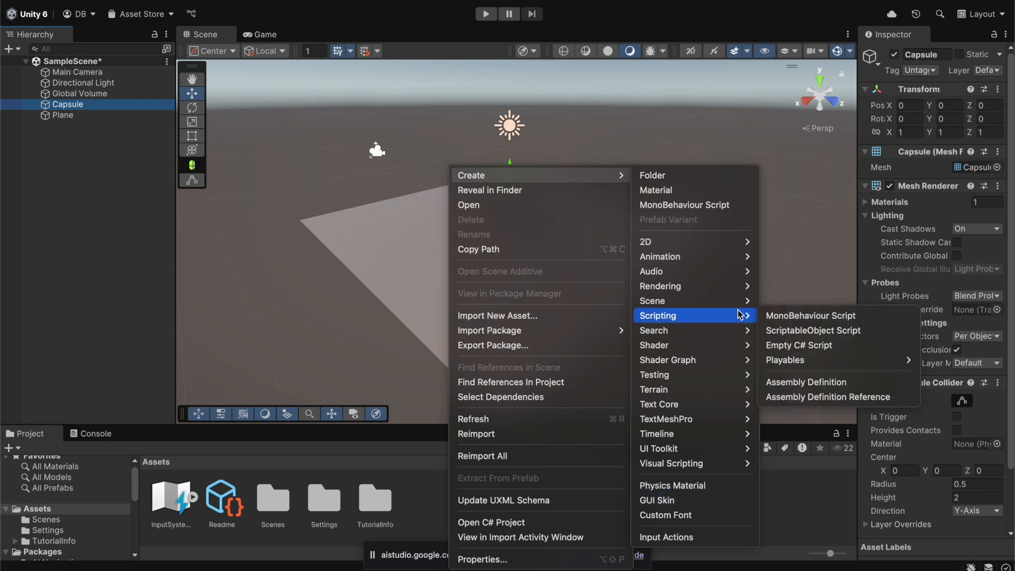
click(834, 317)
text(Player)
text(Movement)
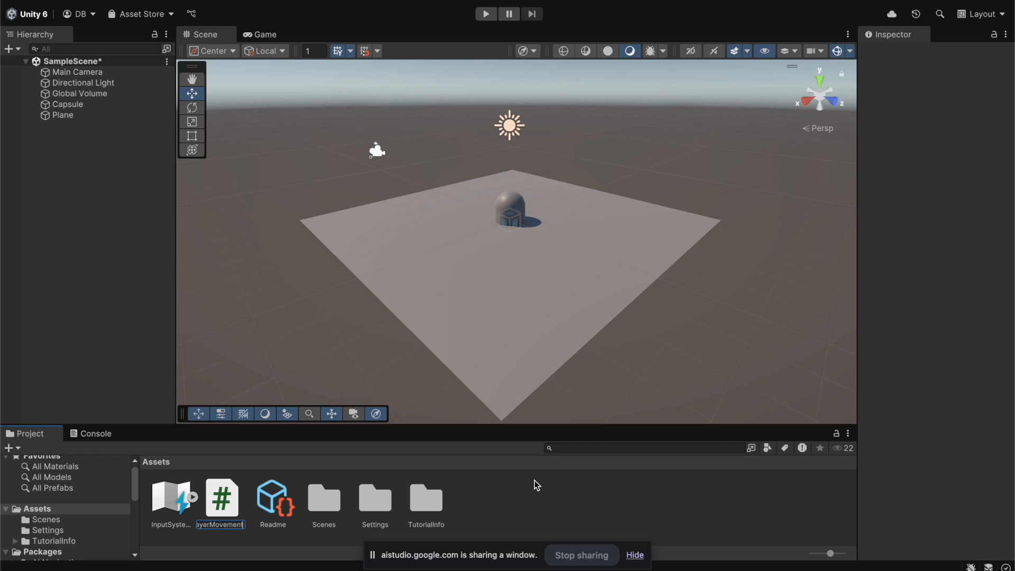
key(Return)
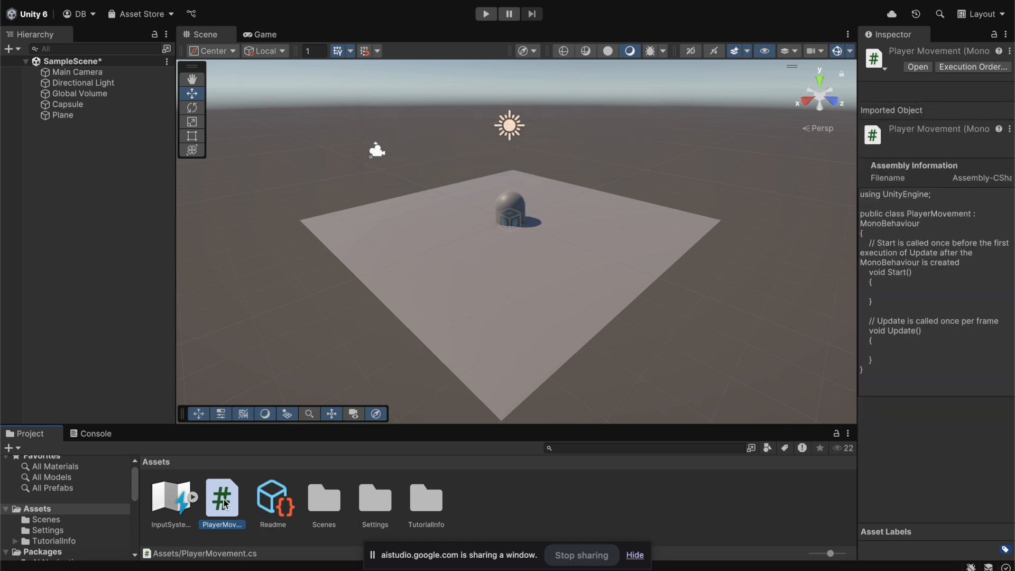
Attach the PlayerMovement script to the Capsule and open it in Visual Studio from the Capsule's Player Movement component
drag(225, 503, 65, 106)
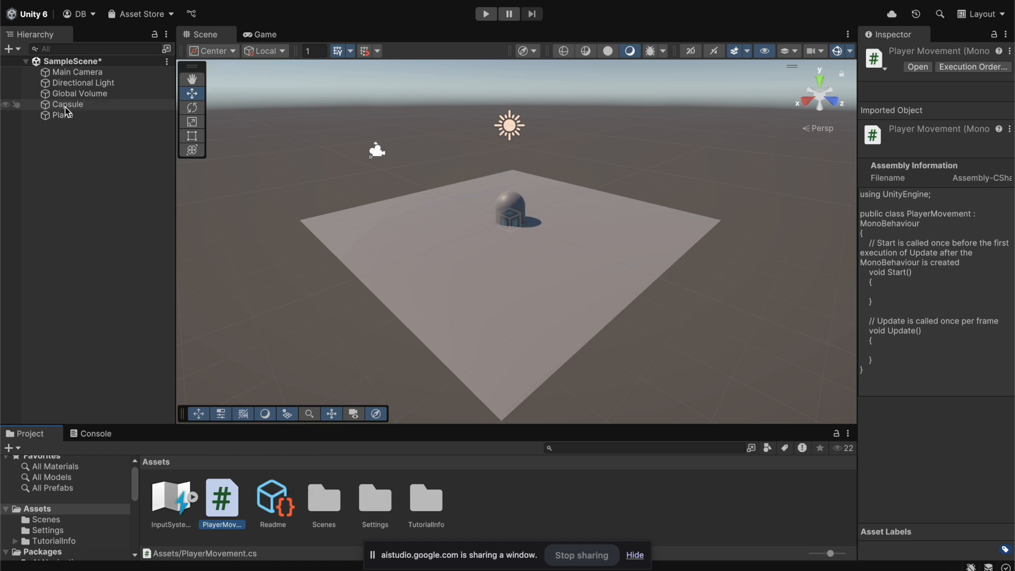
drag(223, 503, 79, 105)
click(93, 109)
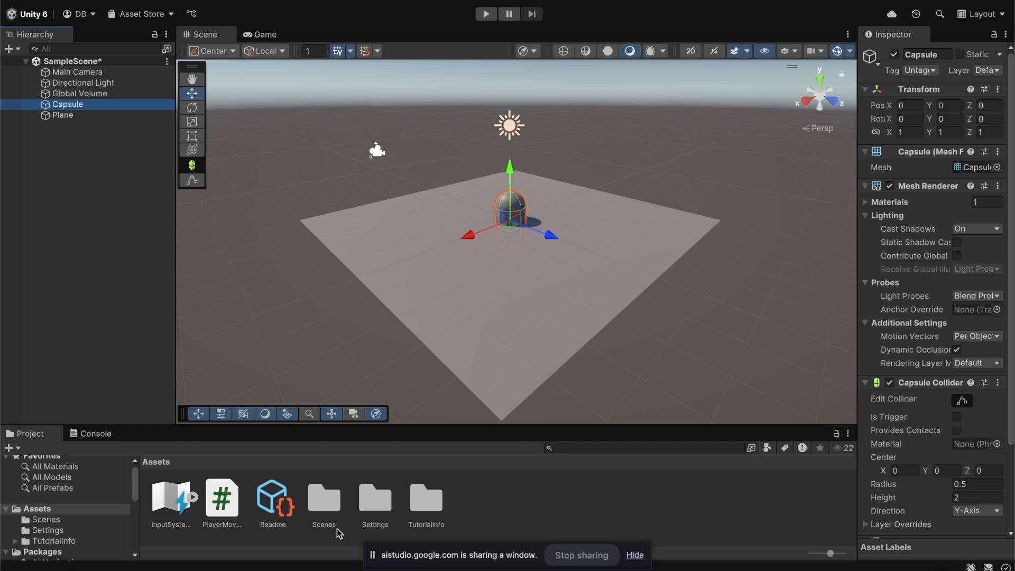
drag(225, 504, 68, 106)
double_click(68, 106)
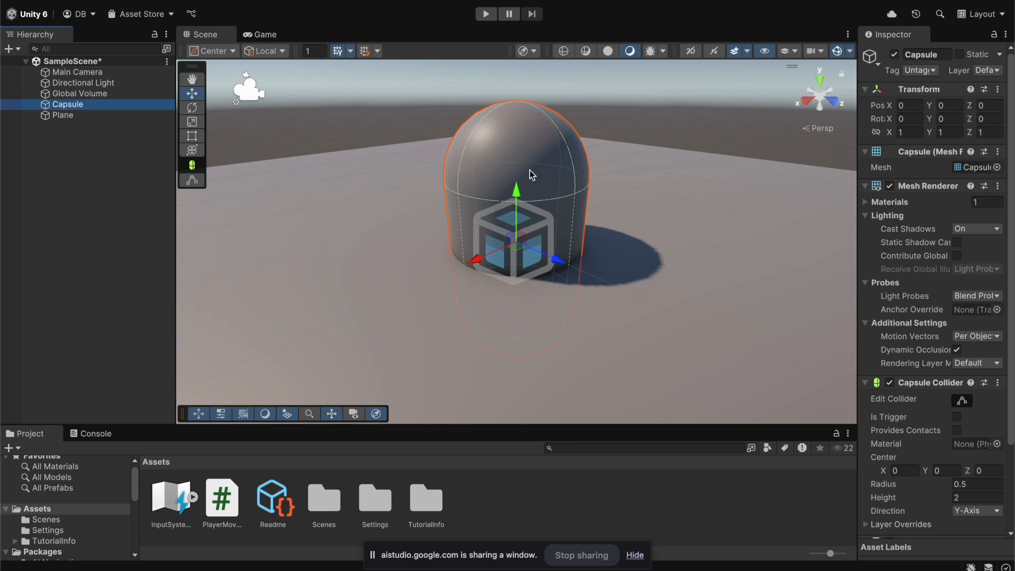
scroll(922, 320, down, 5)
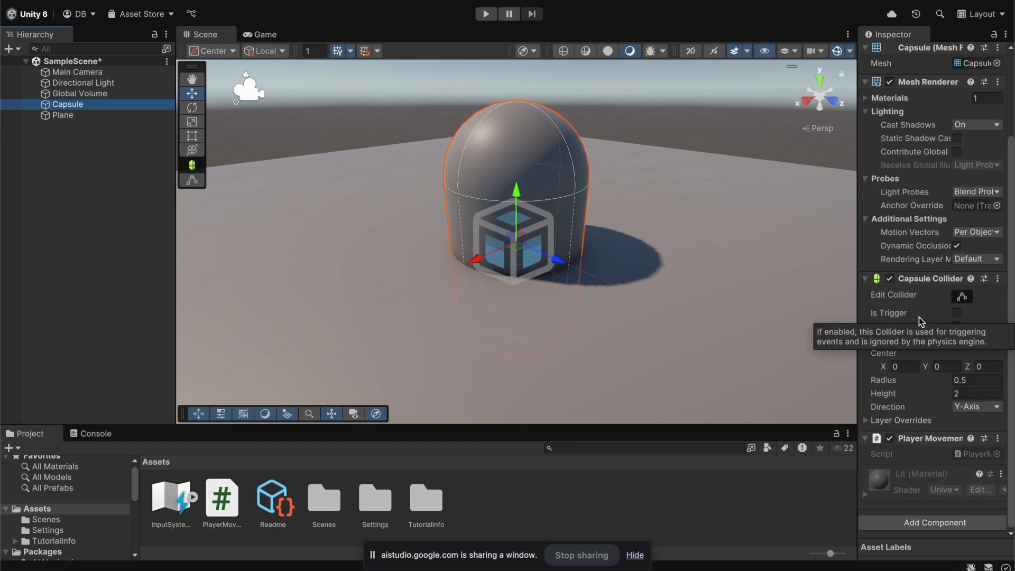
click(975, 455)
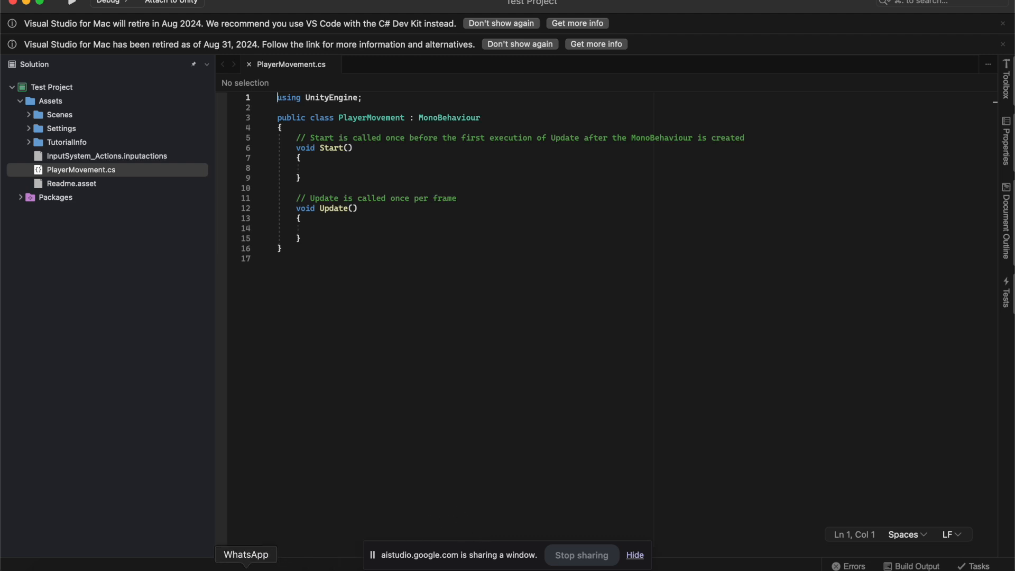
Switch to Google AI Studio, stop sharing the Unity window and end the live stream
click(172, 561)
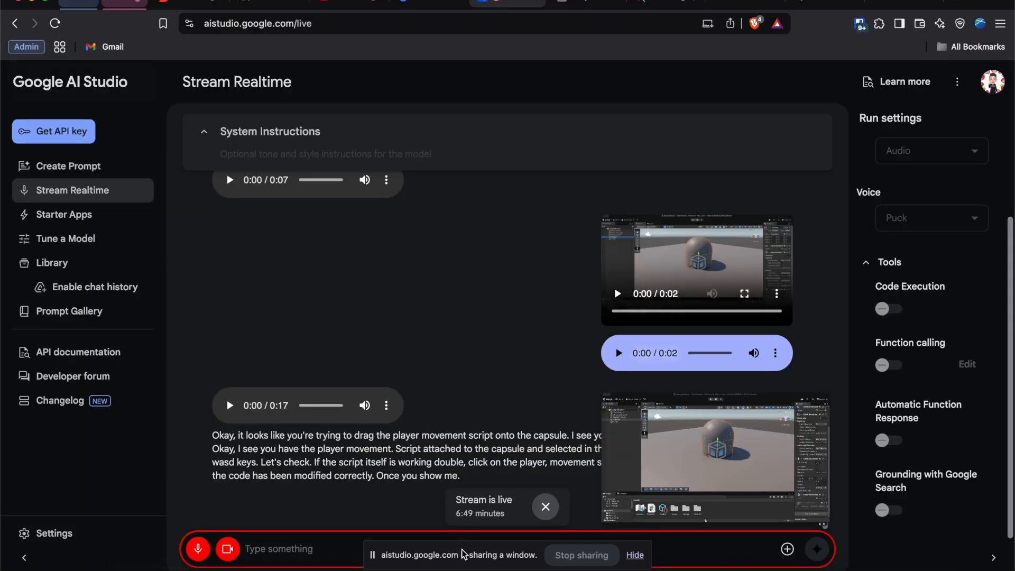
click(579, 554)
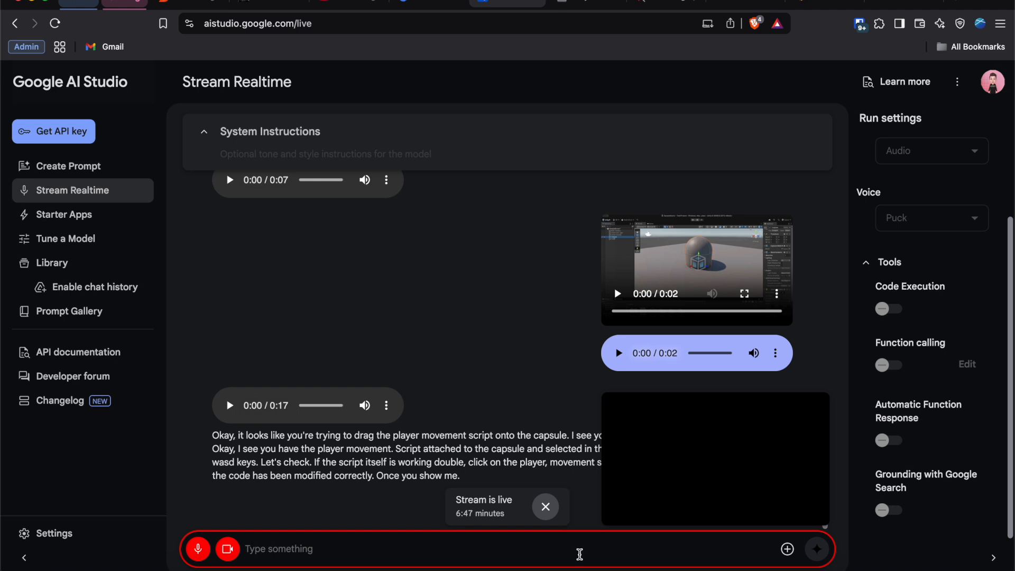
click(546, 506)
click(552, 505)
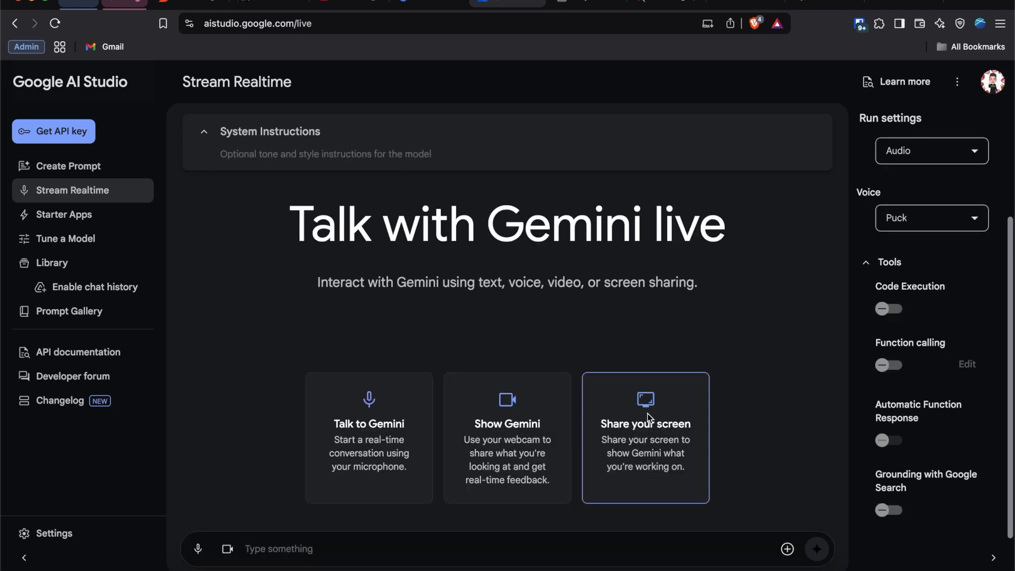
Start a new Gemini screen-sharing stream that shares the entire screen
click(644, 419)
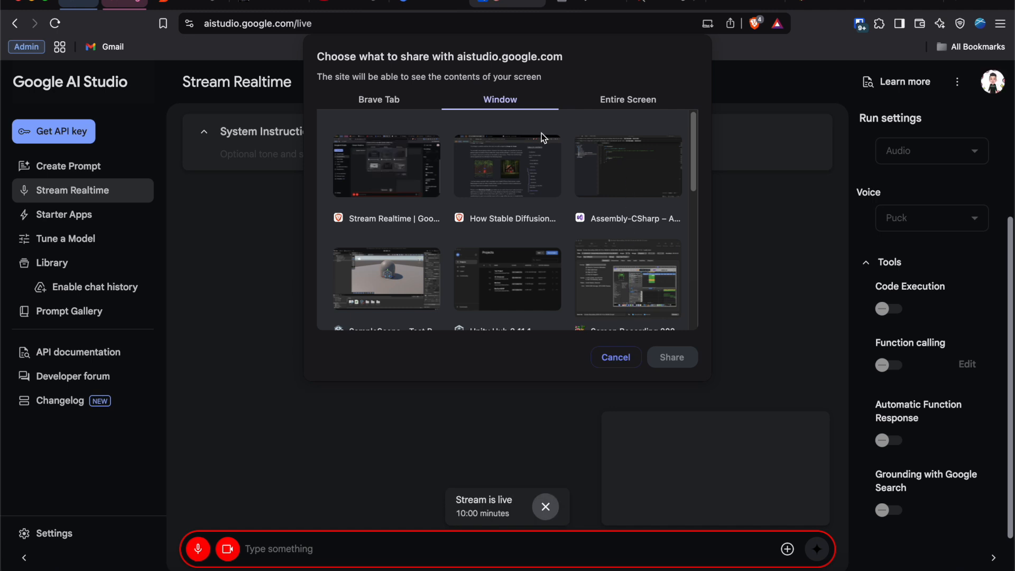
click(616, 100)
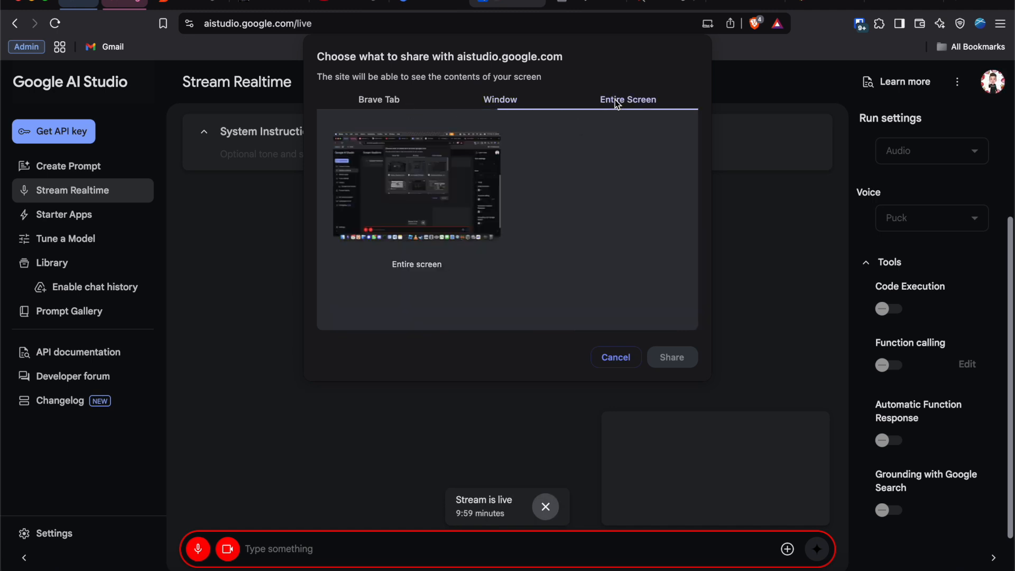
click(661, 359)
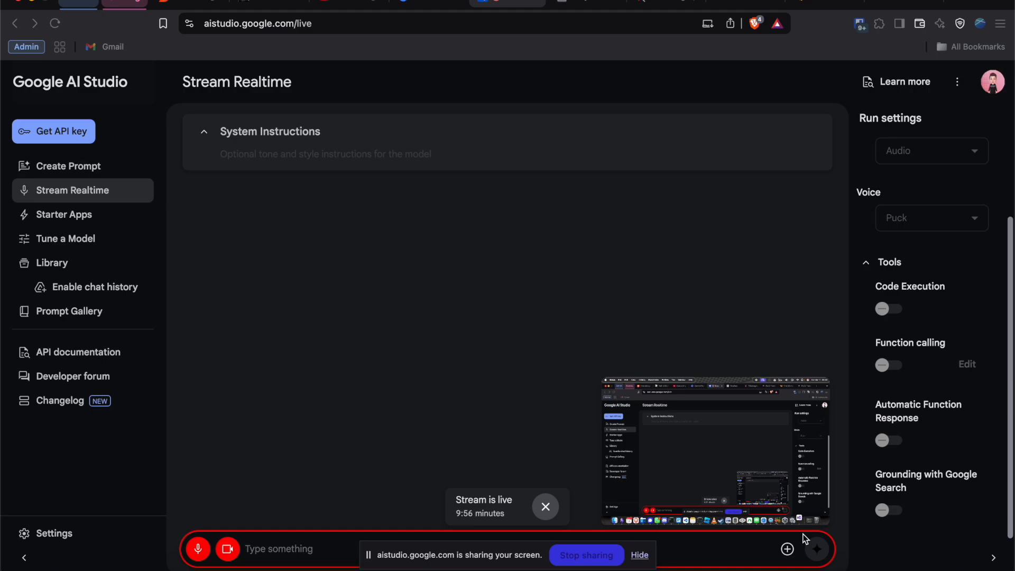
Switch to Unity, bring up Visual Studio and authorize the Visual Studio update by entering the account password
click(845, 566)
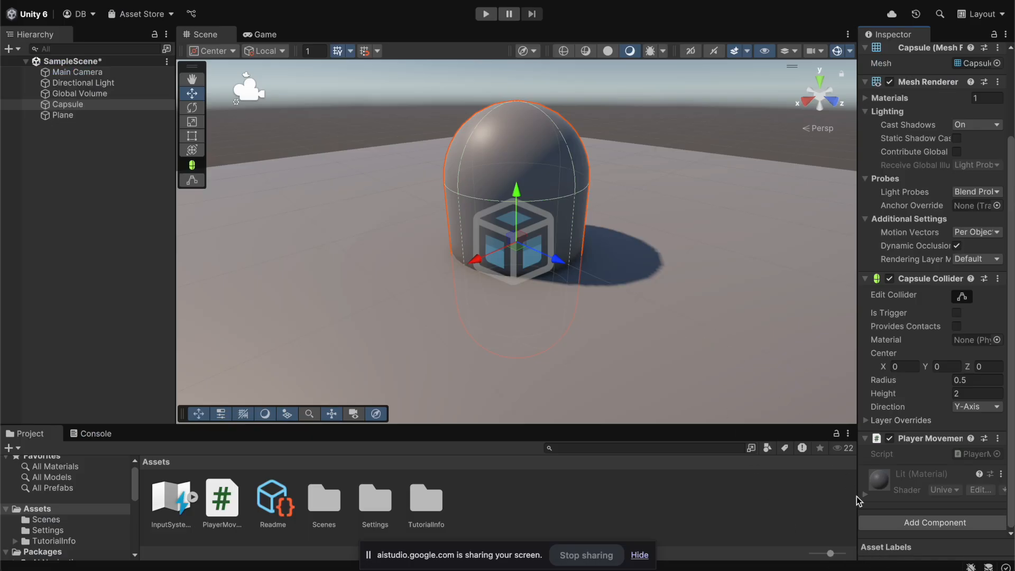
click(878, 565)
click(708, 420)
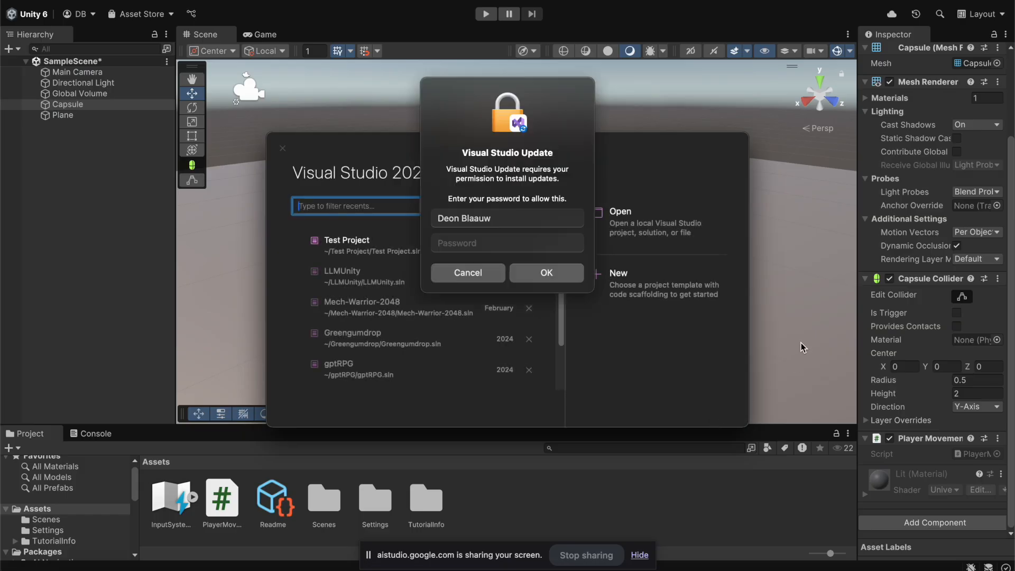
text(••)
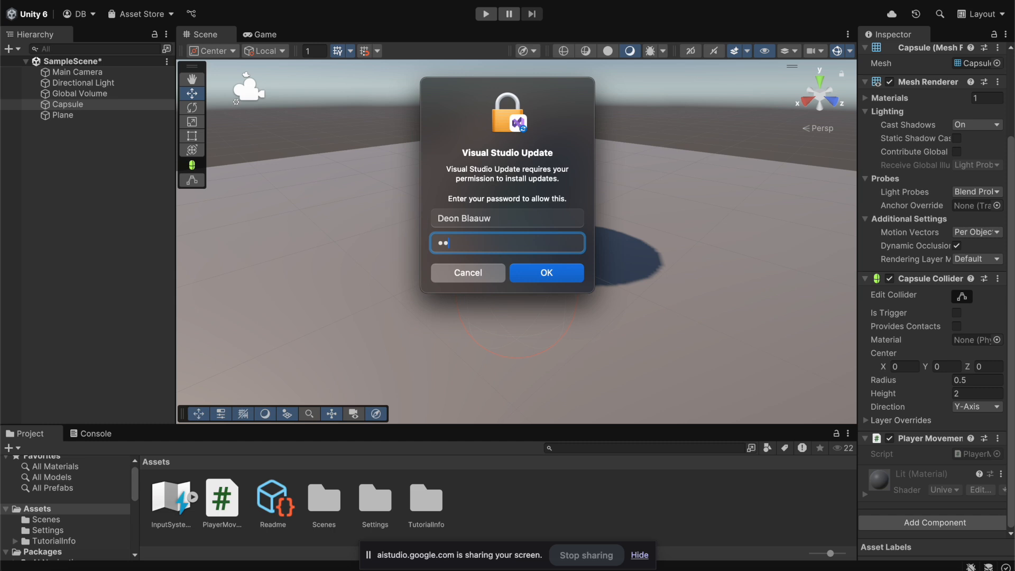
text(••)
click(575, 269)
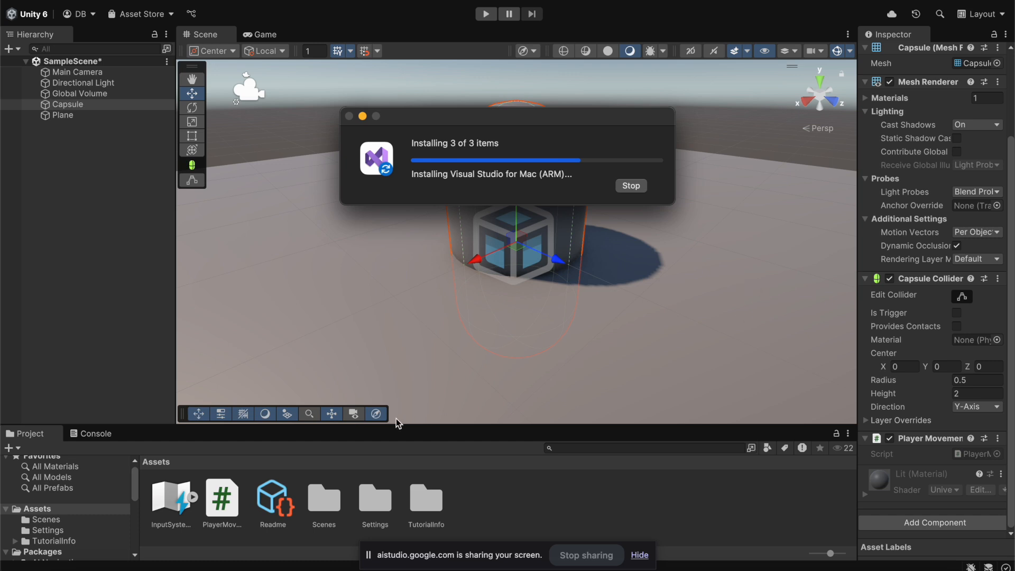
Reopen the Capsule's PlayerMovement script in Visual Studio and place the cursor in the empty body of Update()
click(219, 515)
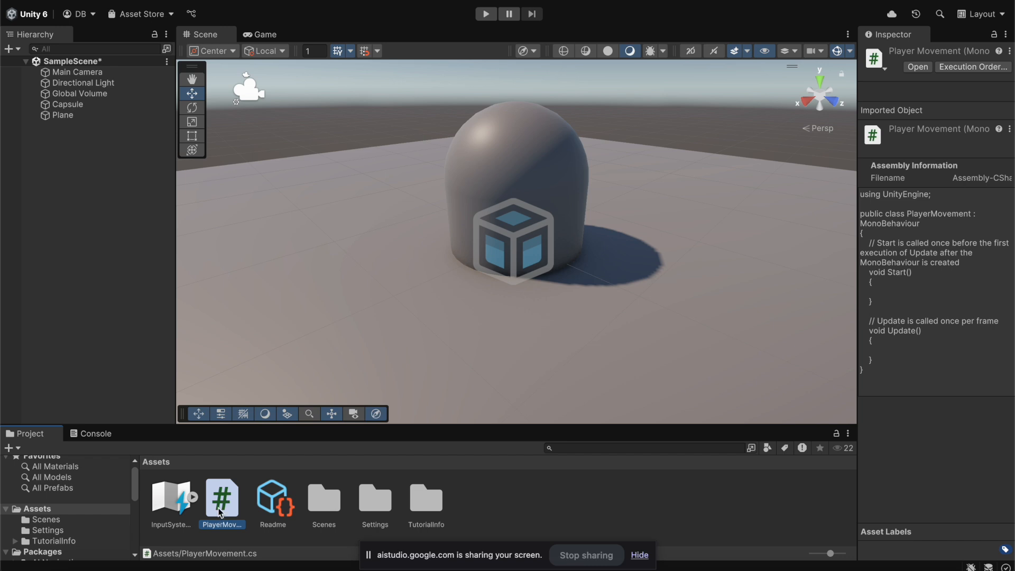
click(88, 105)
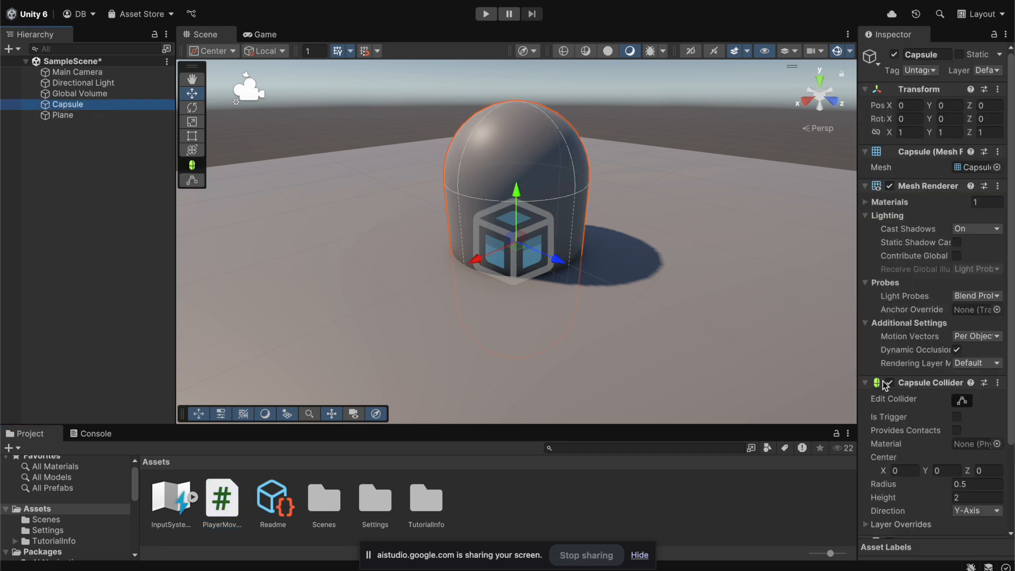
scroll(948, 430, down, 3)
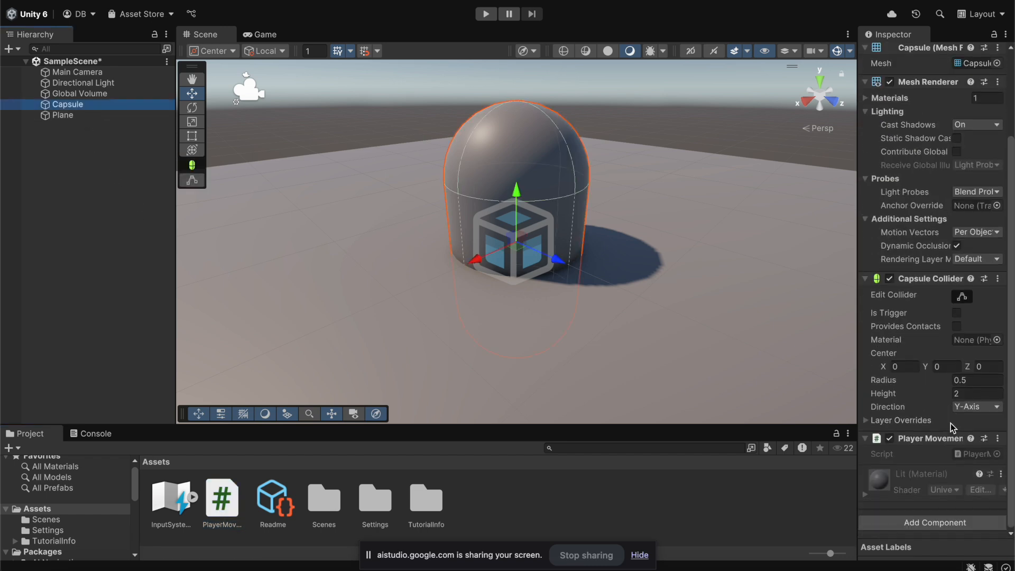
click(971, 456)
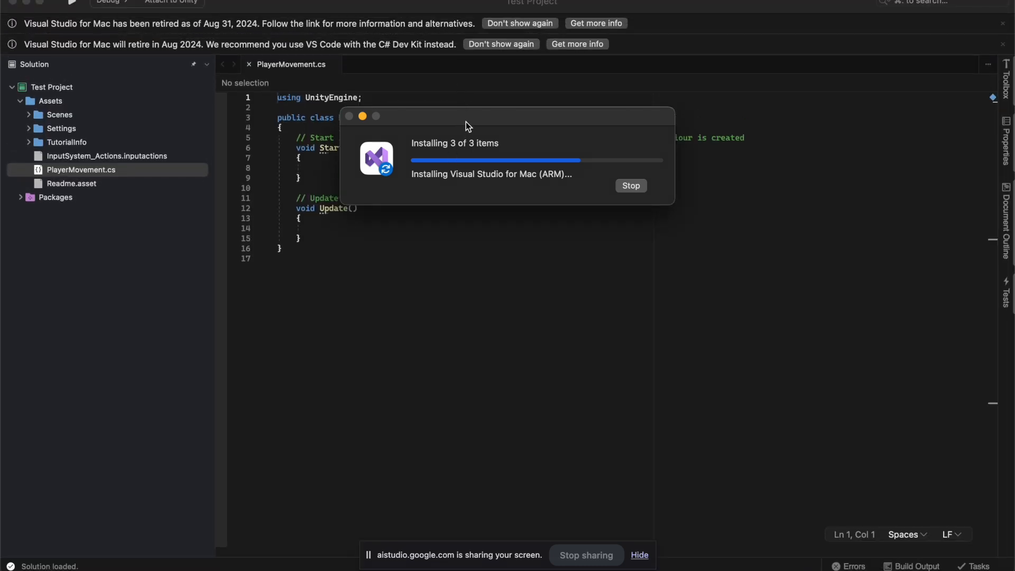
drag(465, 122, 585, 284)
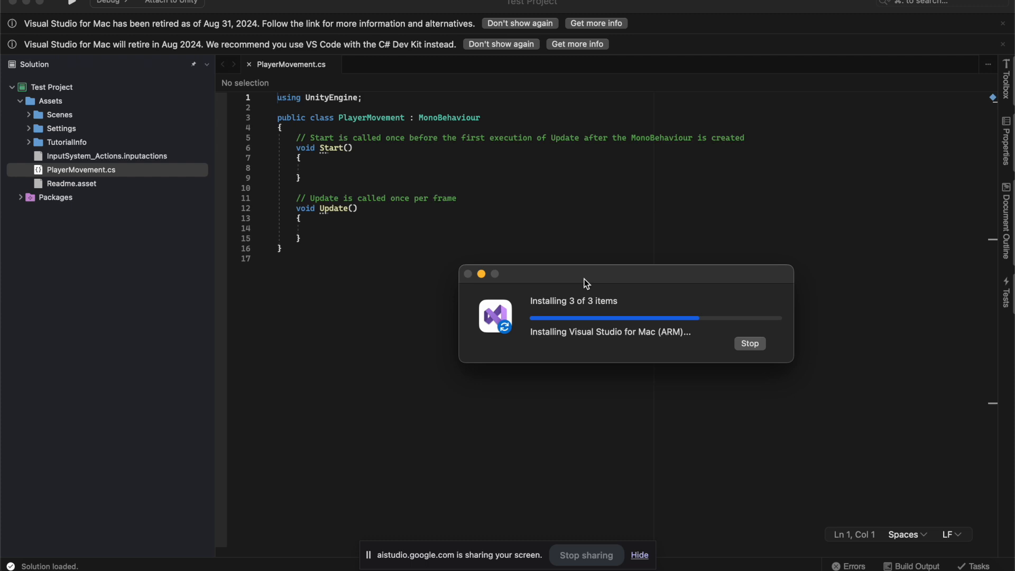
click(445, 229)
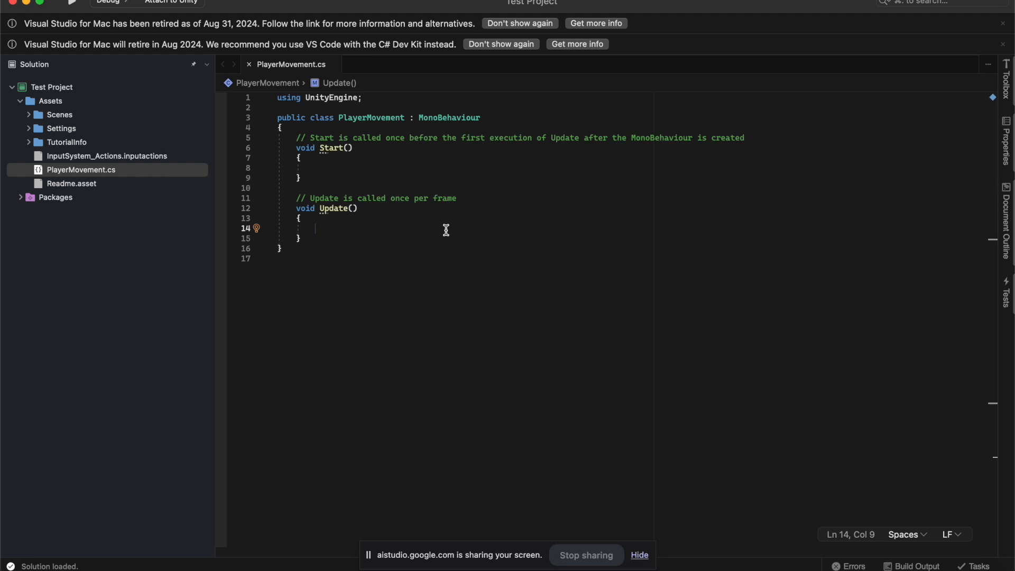
Switch to Google AI Studio to check Gemini's reply, and return to PlayerMovement.cs in Visual Studio
click(138, 568)
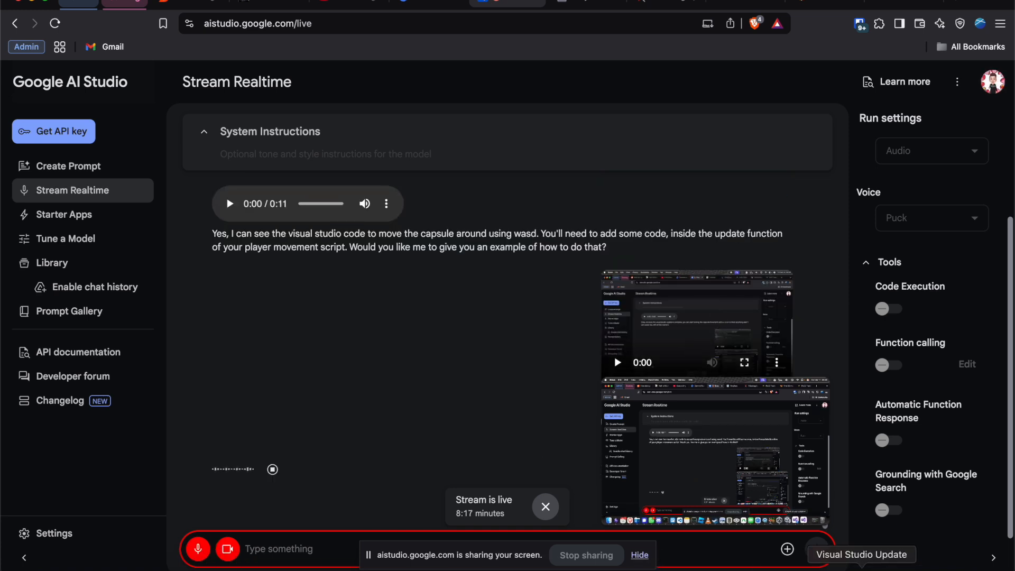
click(861, 569)
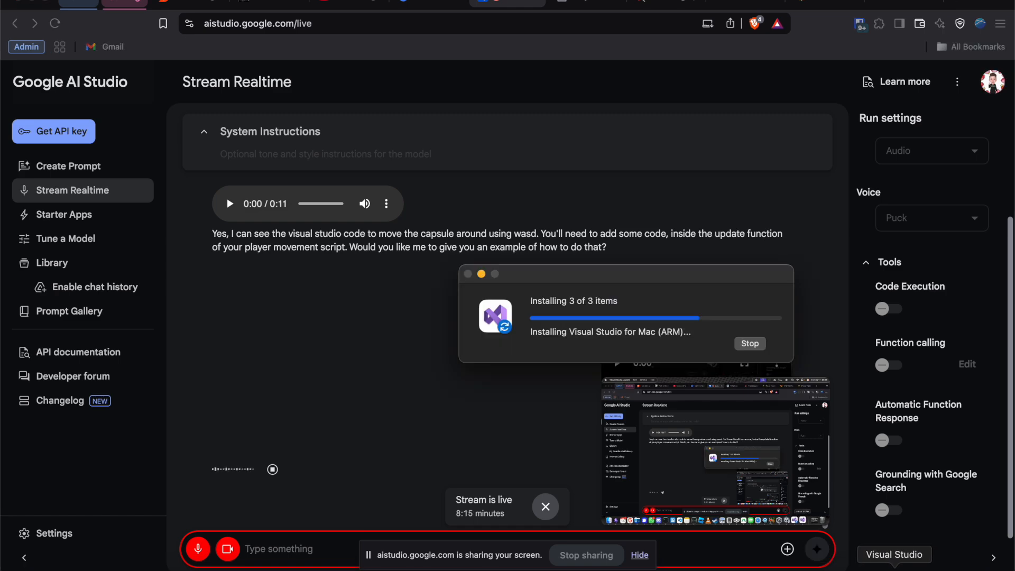
click(894, 569)
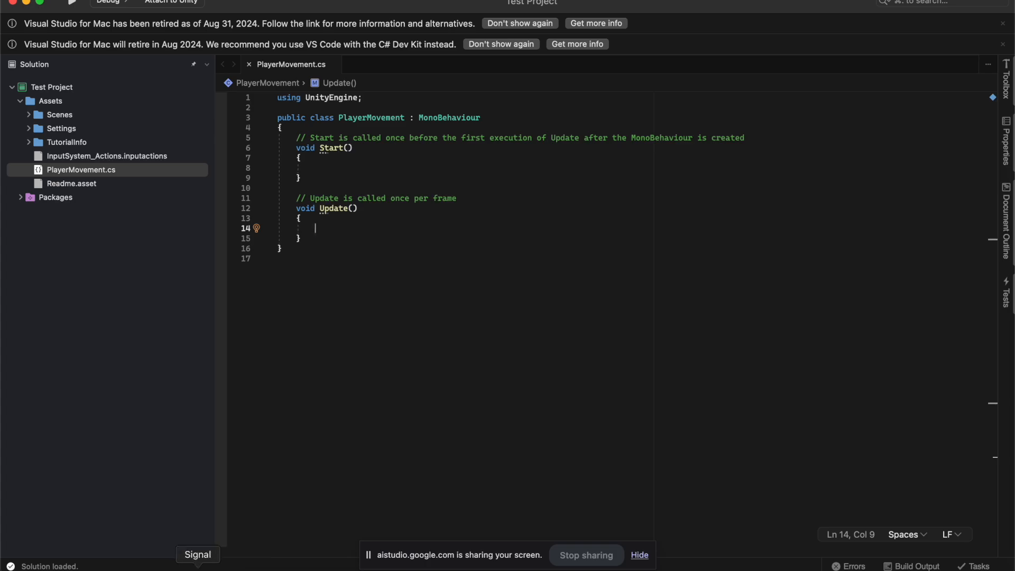
Switch to Google AI Studio, end the live stream, and enable the Code Execution and Function calling tools
click(138, 569)
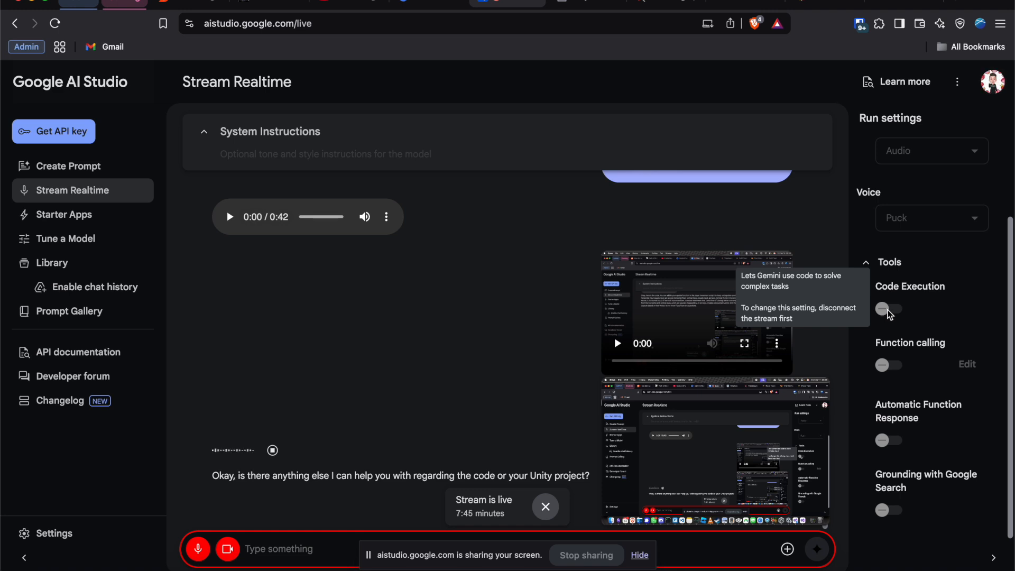
click(546, 506)
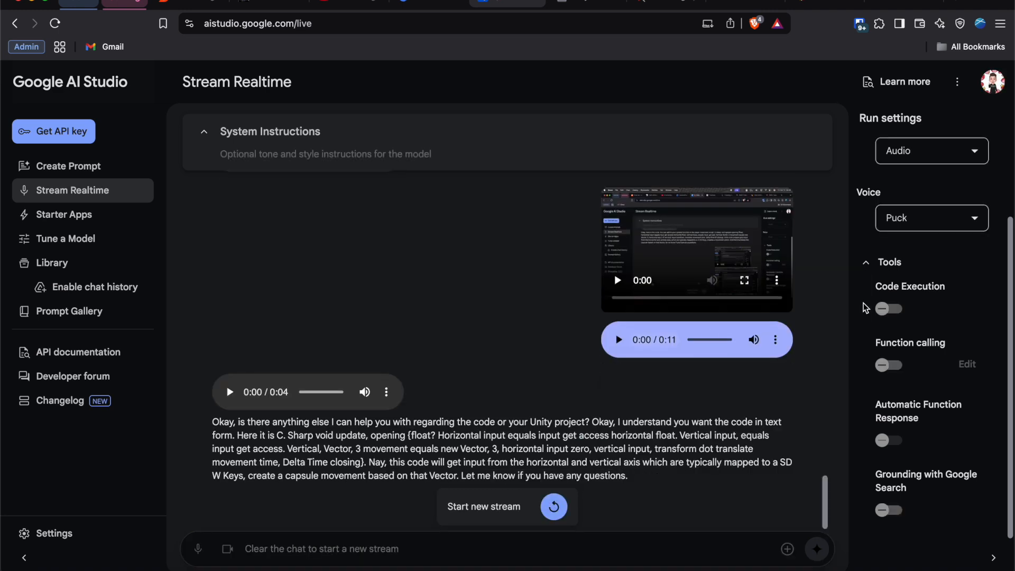
click(883, 308)
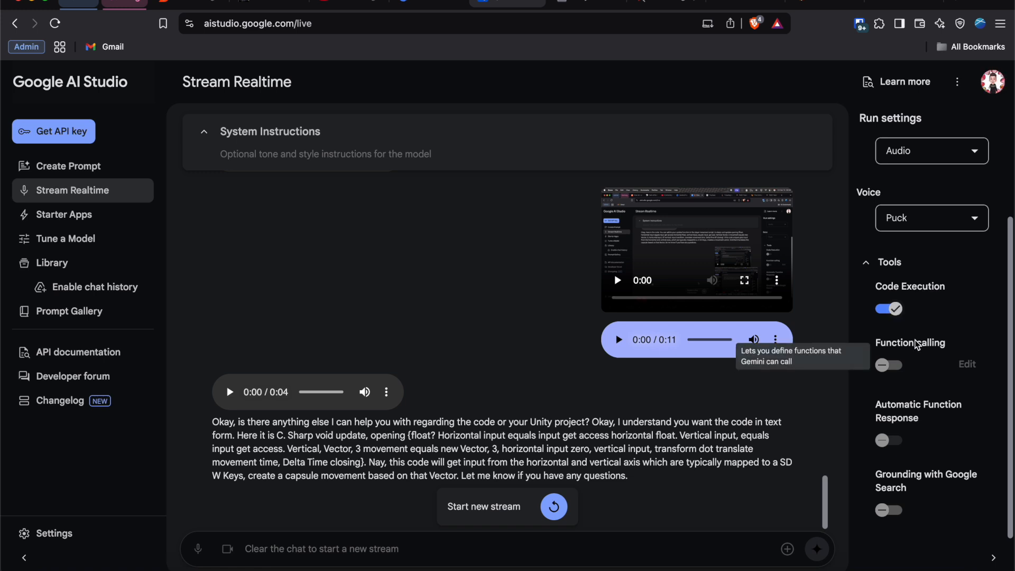
click(893, 365)
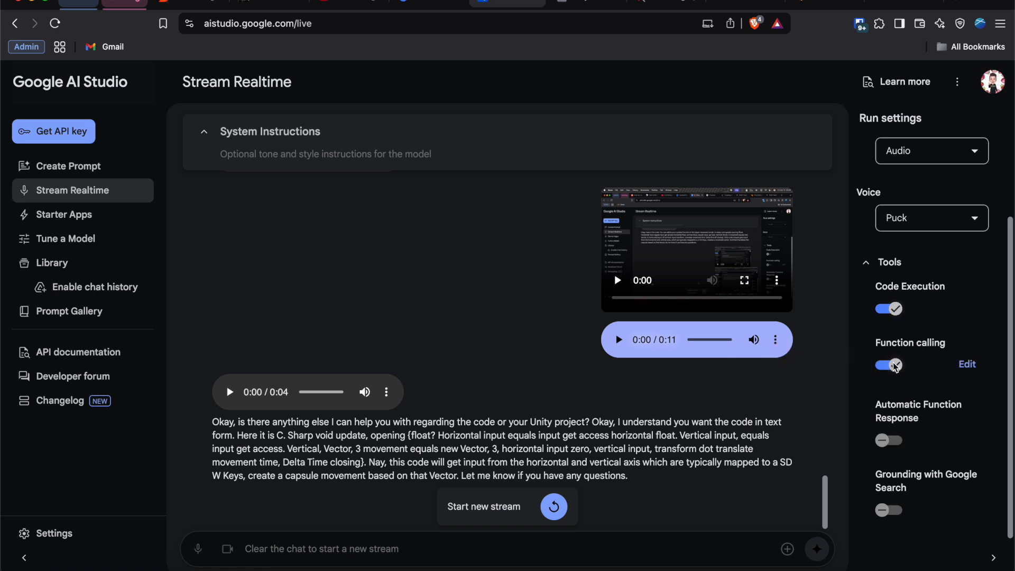
Clear the ended chat and start a new Gemini stream sharing the entire screen
click(555, 507)
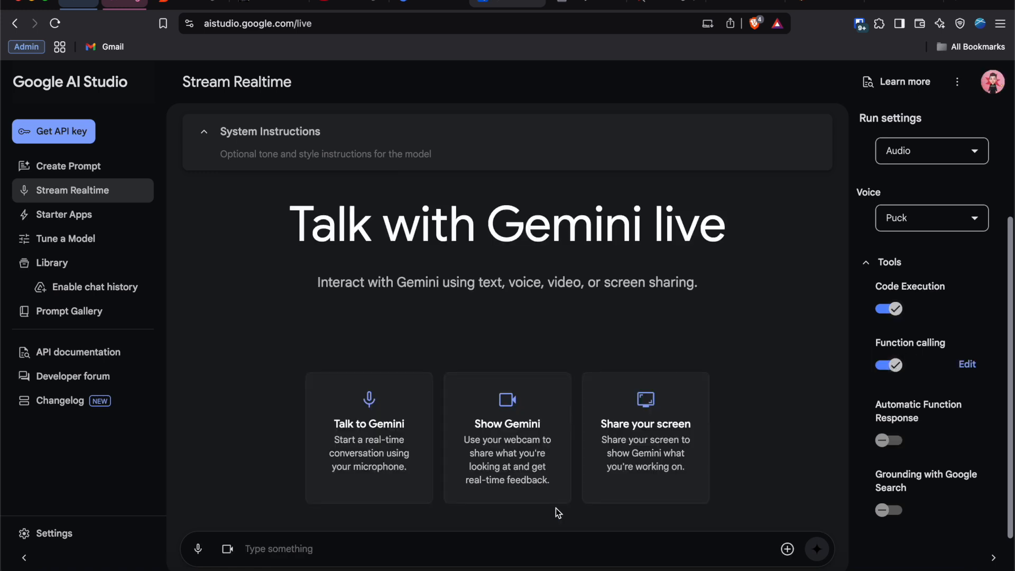
click(638, 426)
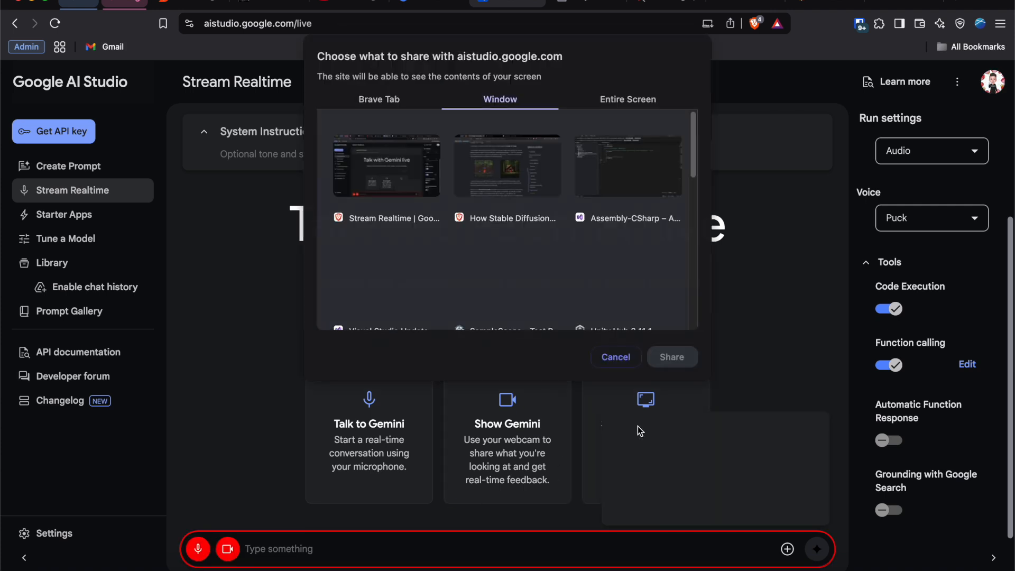
click(625, 103)
click(678, 357)
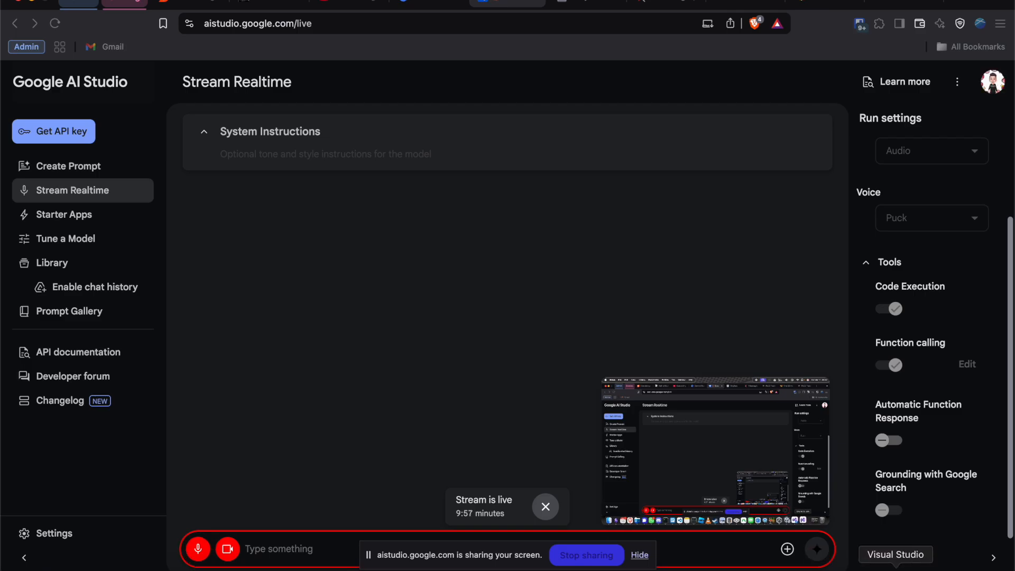
Switch to Unity and raise the Capsule along its vertical axis until it stands clear above the plane
click(895, 568)
click(827, 567)
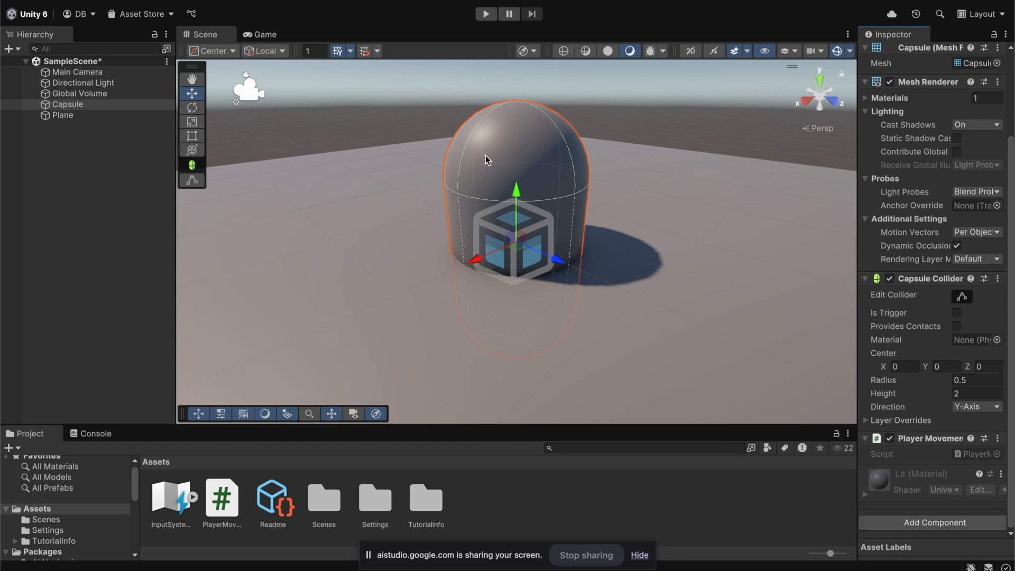
drag(514, 200, 506, 56)
scroll(513, 191, down, 1)
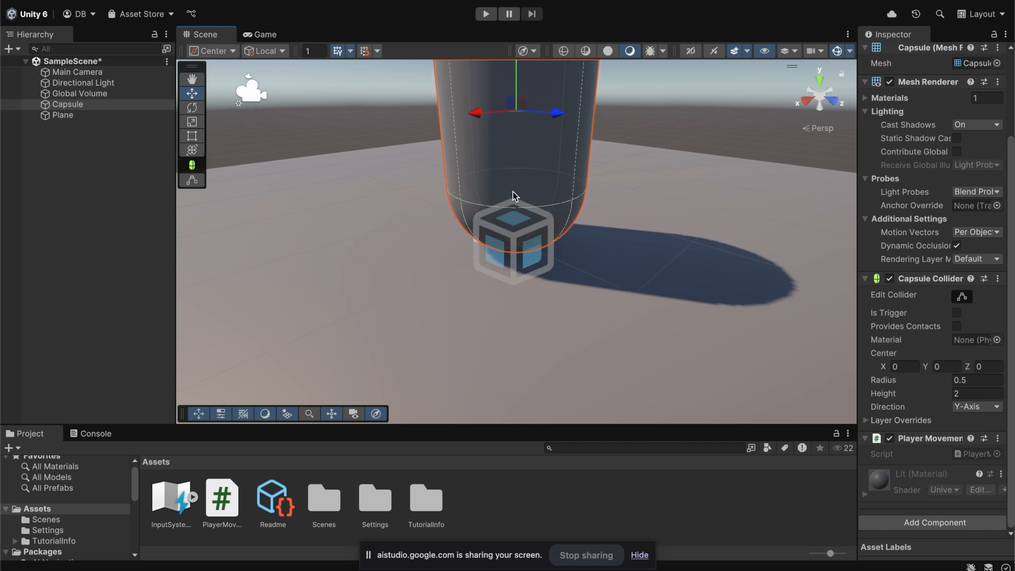
scroll(512, 191, down, 5)
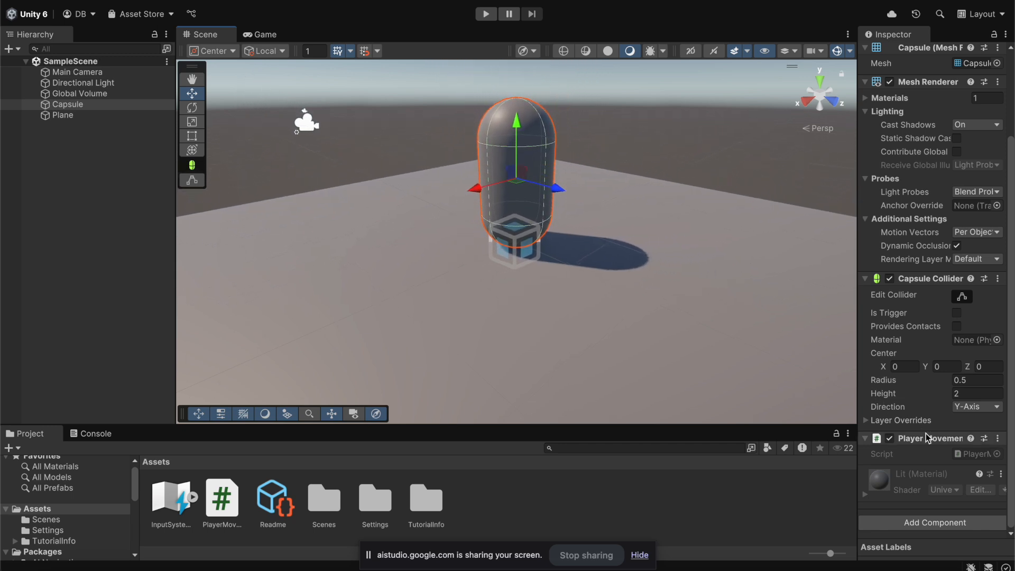
Open the Capsule's PlayerMovement script in Visual Studio to show it to Gemini
double_click(965, 452)
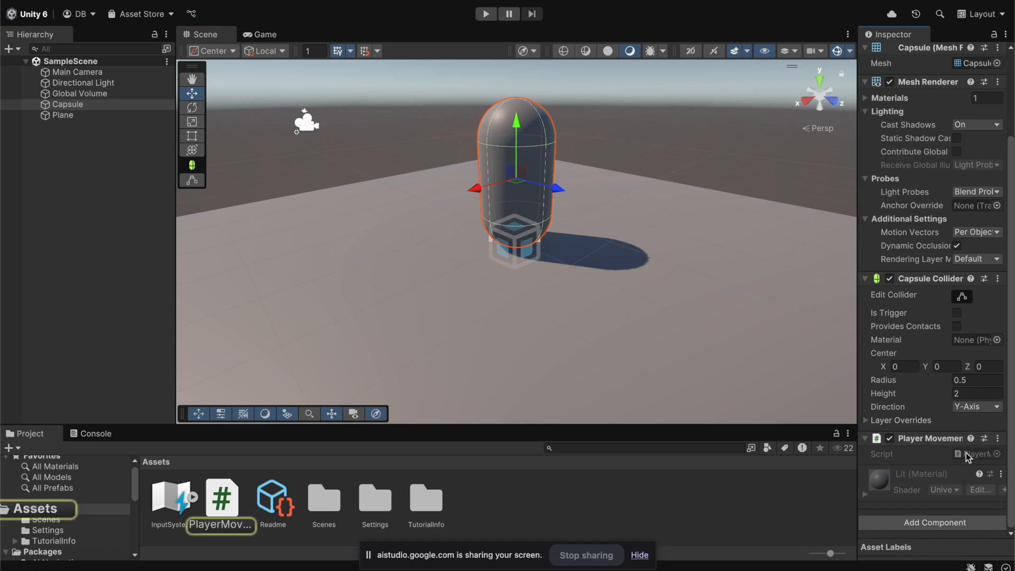
click(455, 187)
click(411, 229)
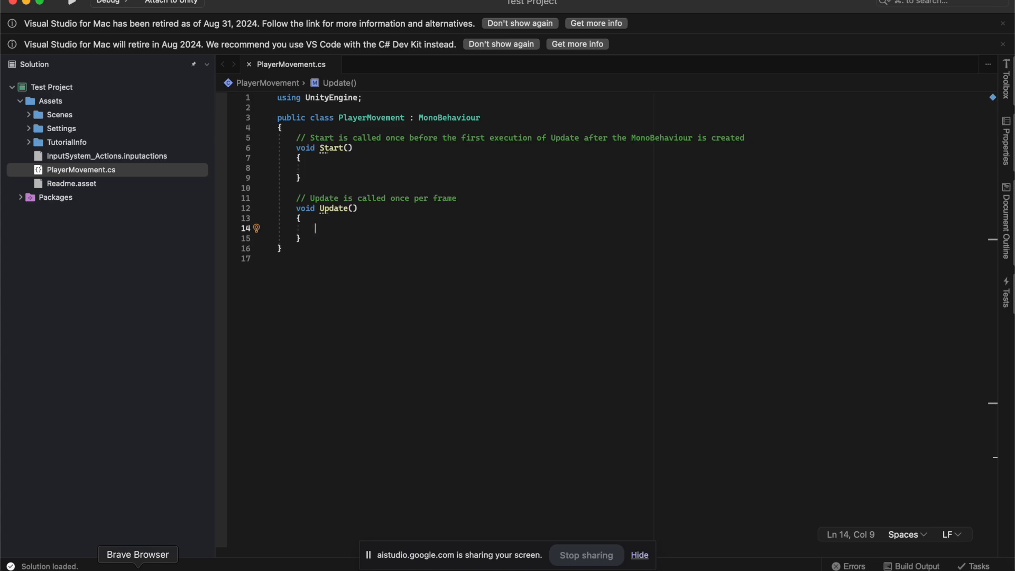
Check Gemini's replies about the movement script in Google AI Studio, returning to PlayerMovement.cs in Visual Studio after each check
click(137, 568)
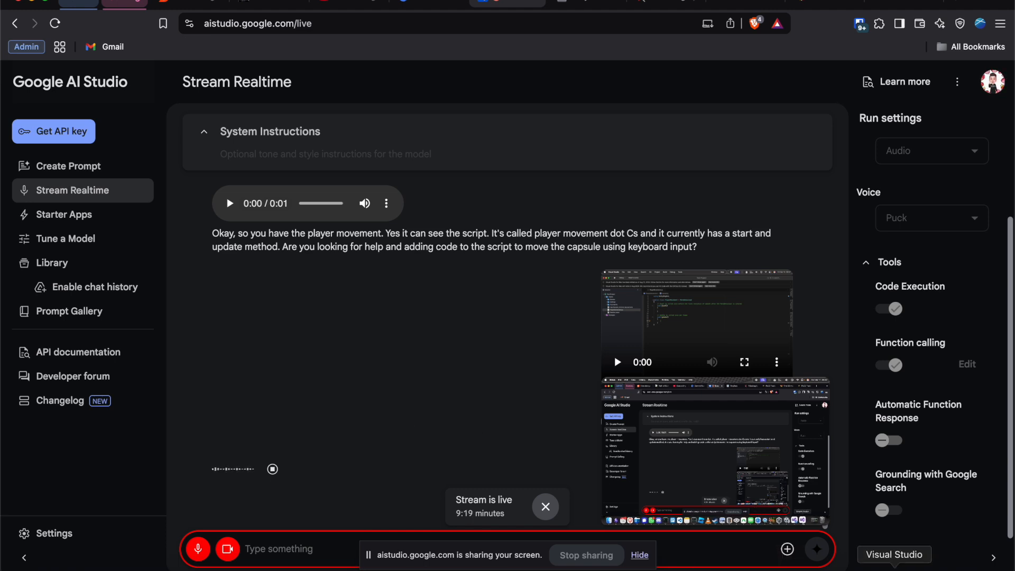
click(873, 563)
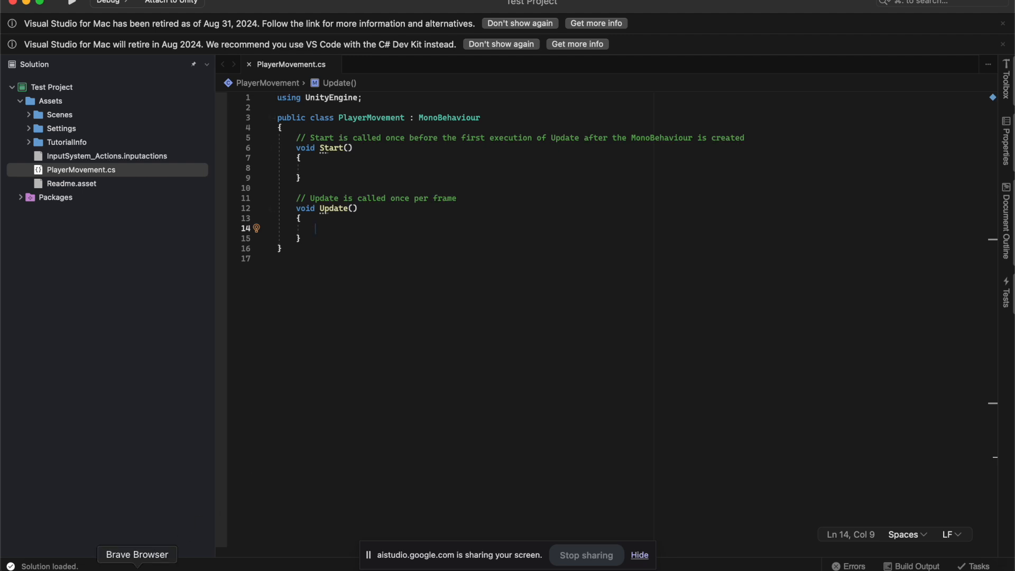
click(137, 568)
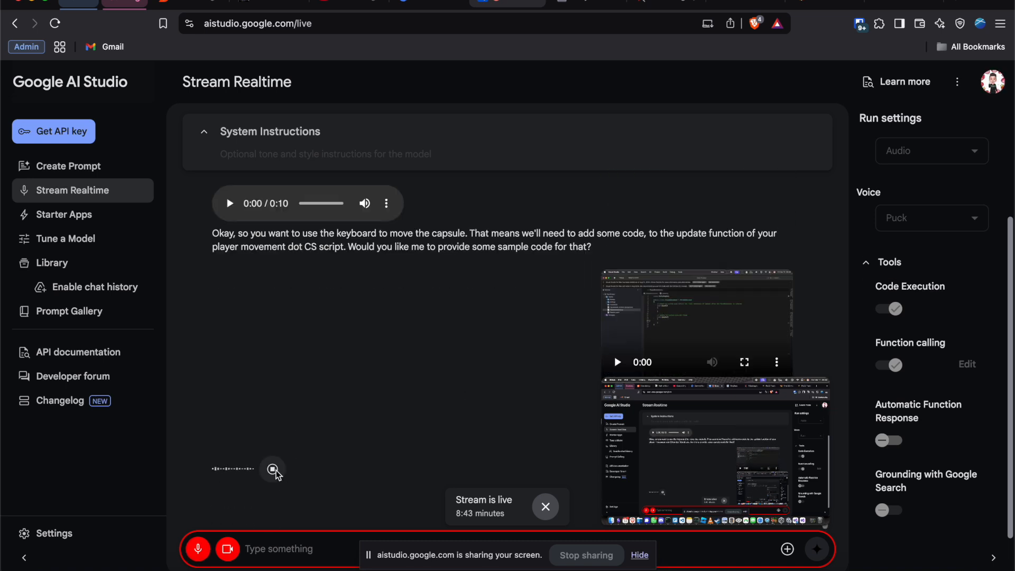
key(super+Tab)
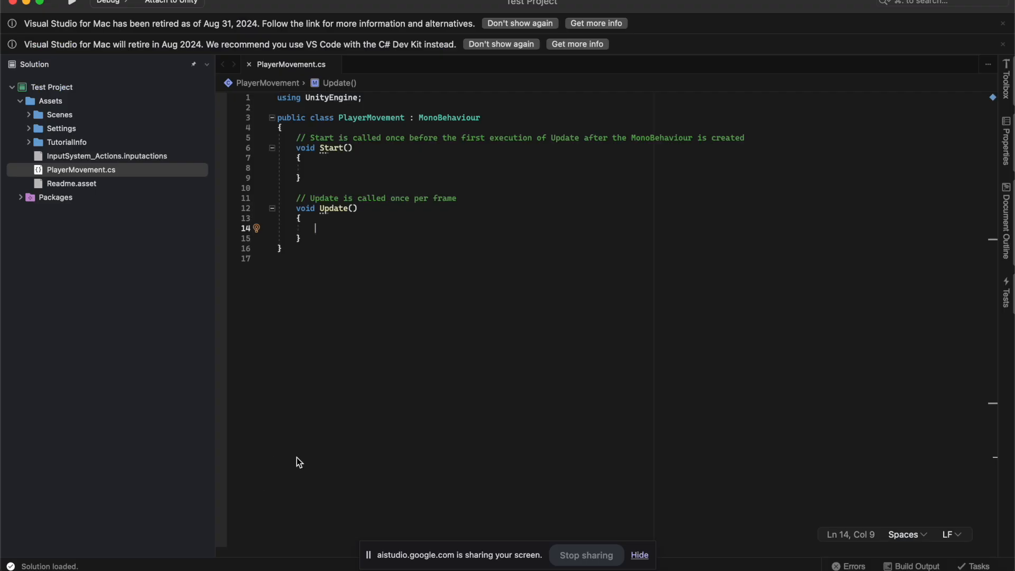